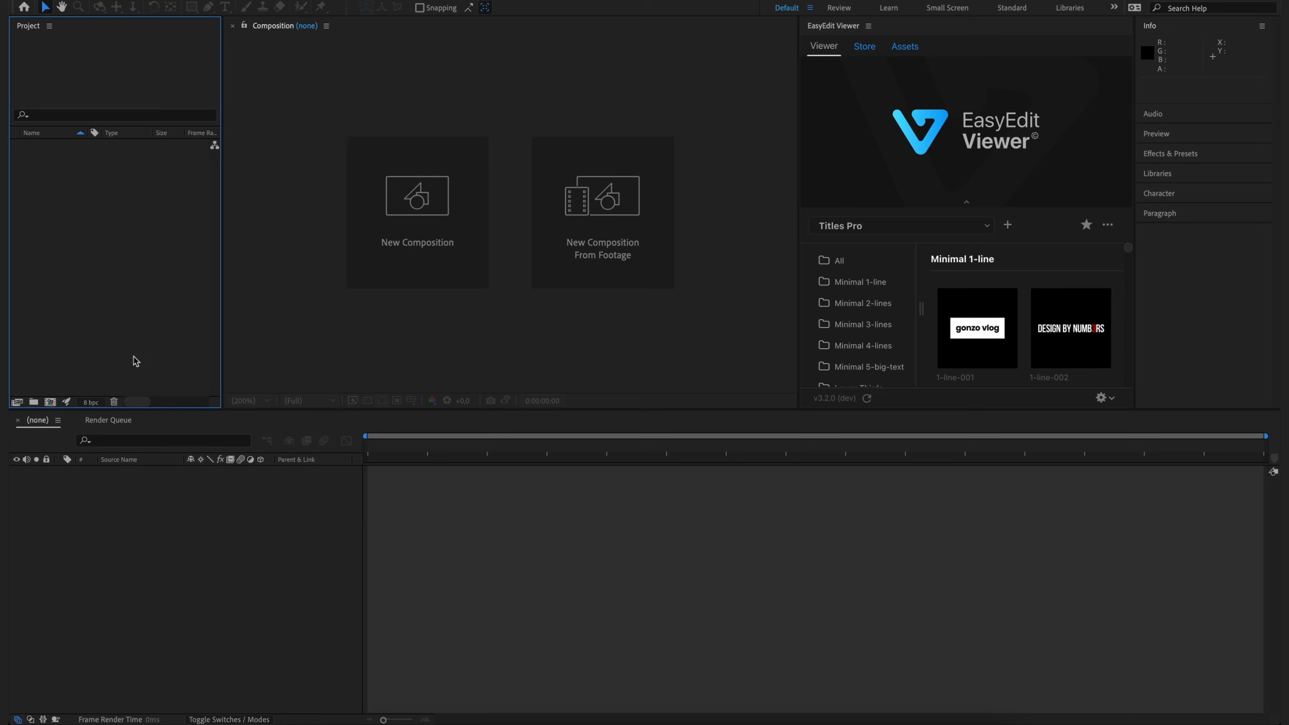
Start a new composition and open the list of composition presets
left_click(50, 401)
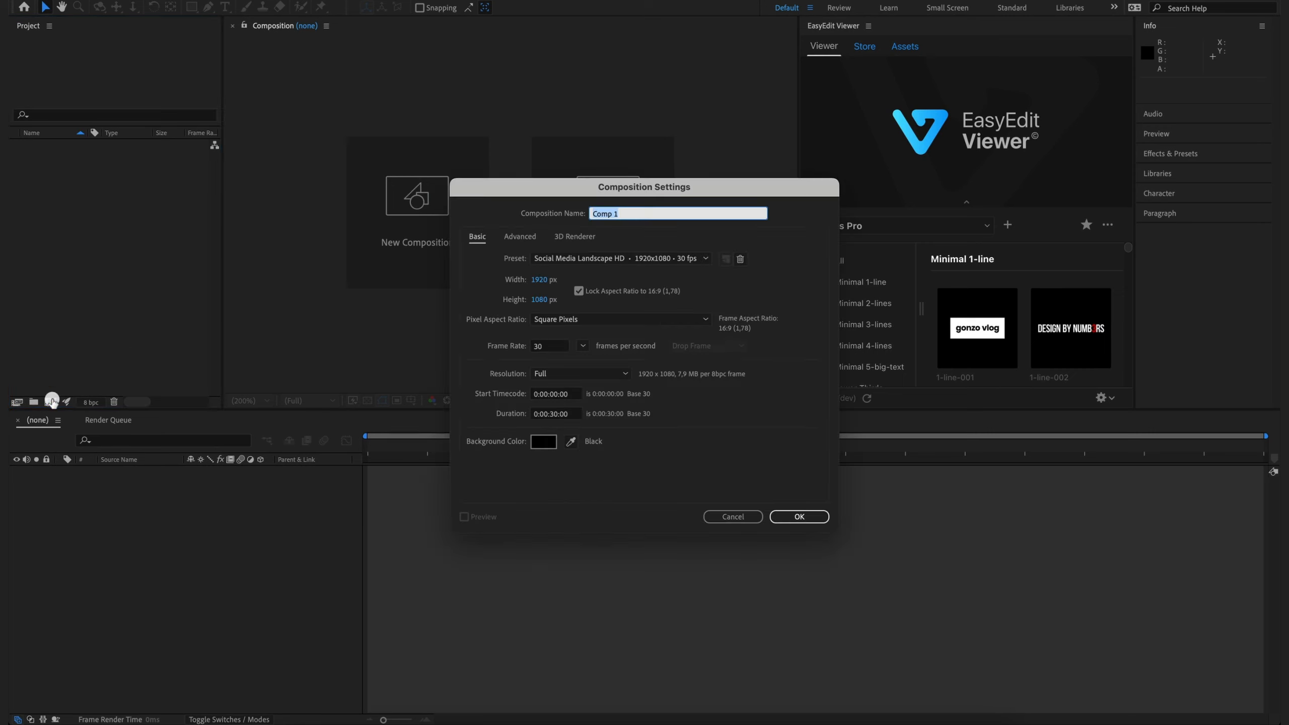
left_click(610, 259)
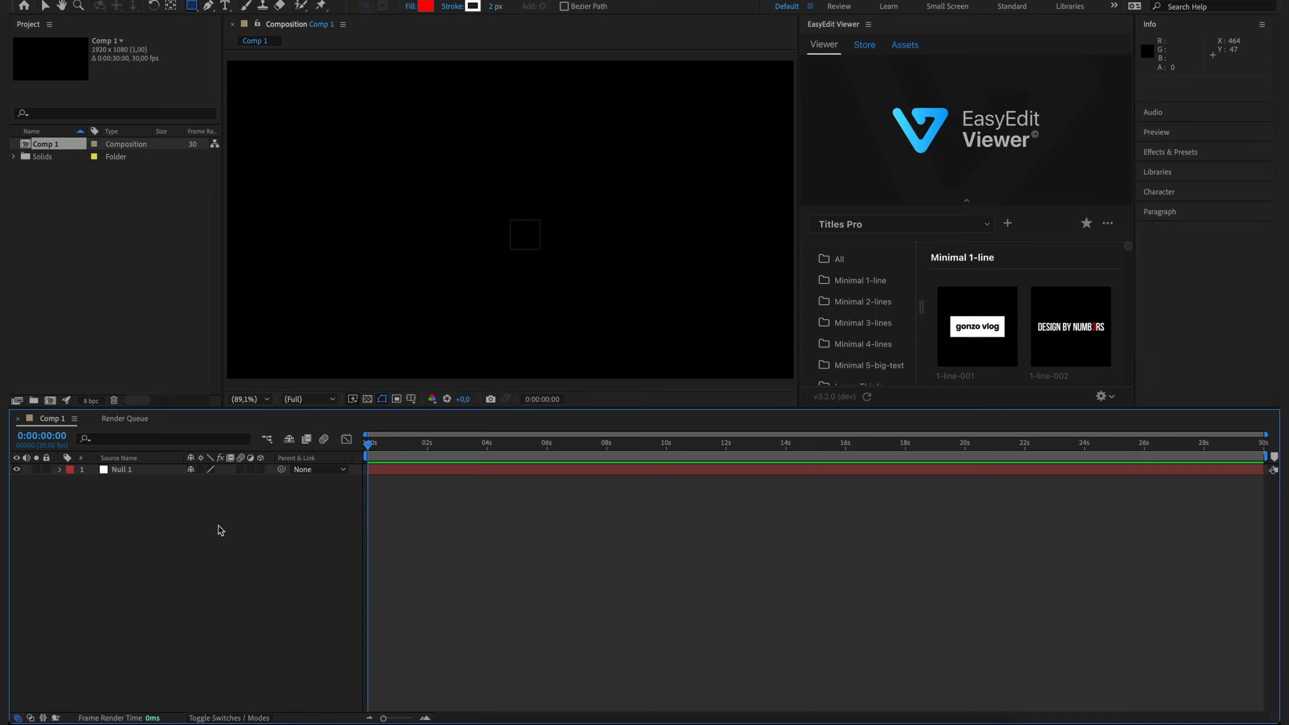
Reveal the Position property of the Null 1 layer and separate its dimensions into X and Y
left_click(150, 471)
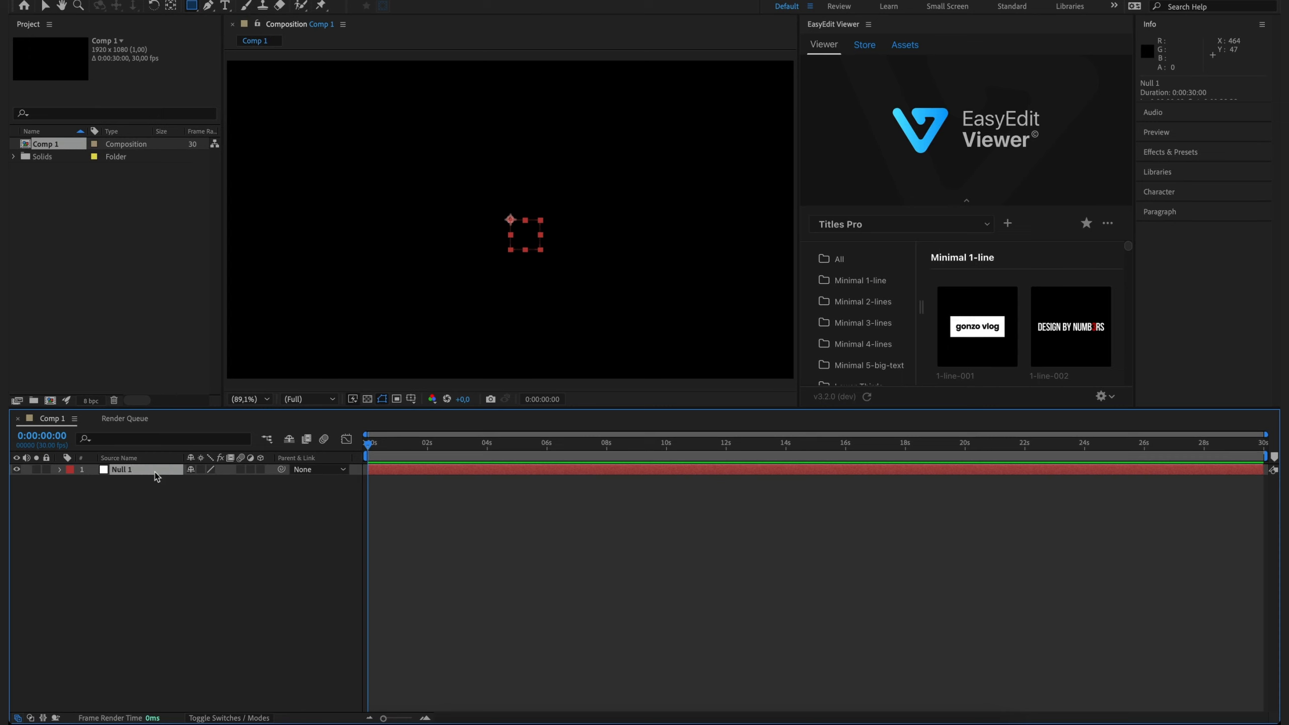
key("p")
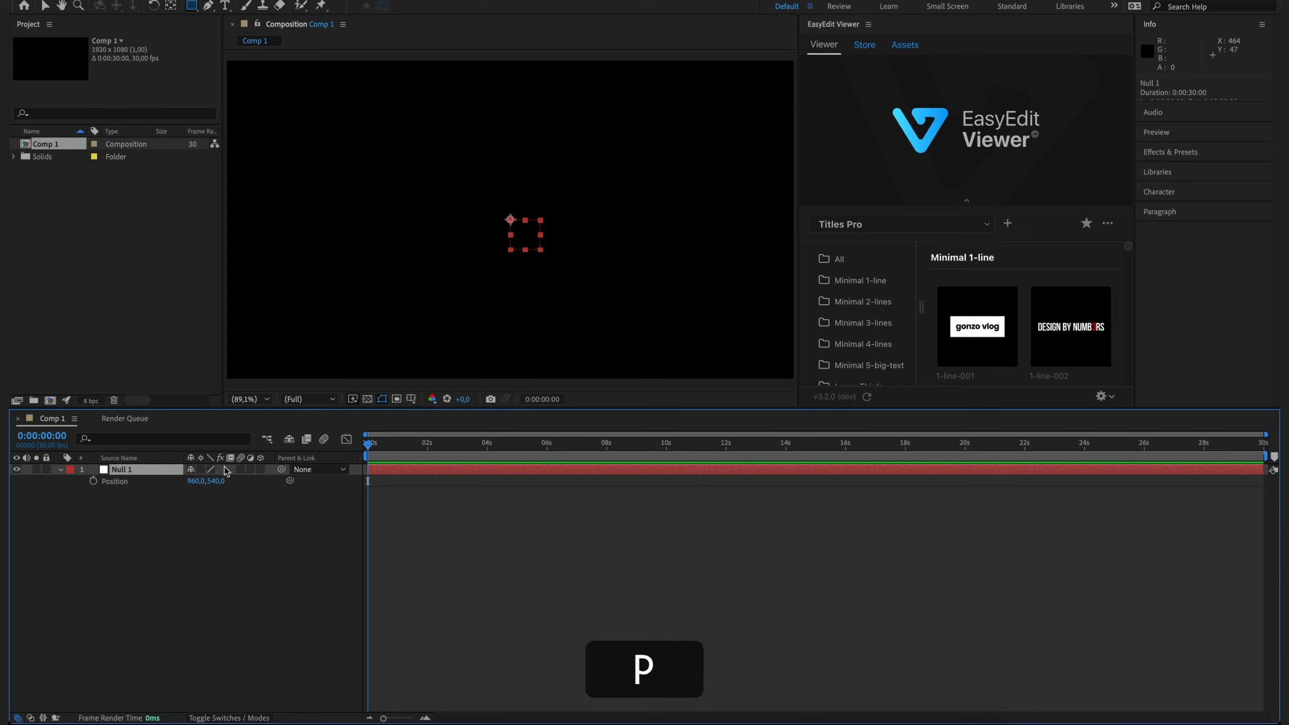
left_click(181, 489)
left_click(125, 484)
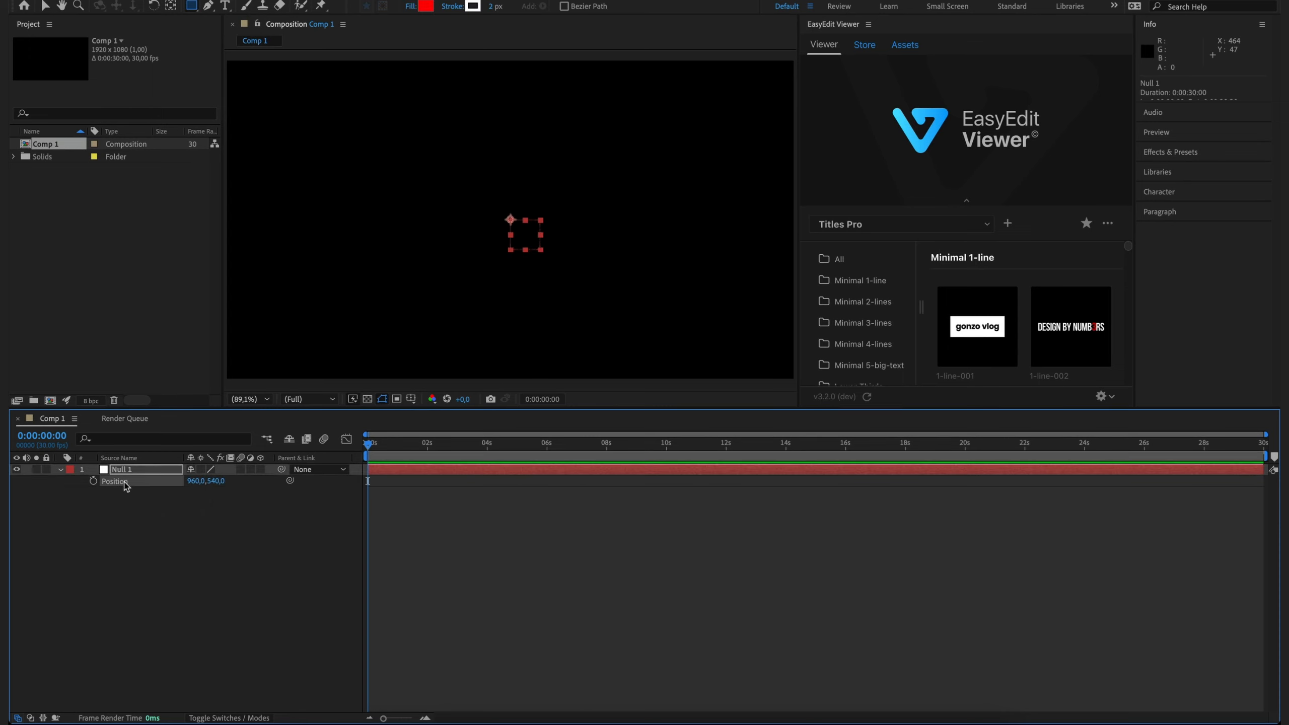
left_click(125, 484)
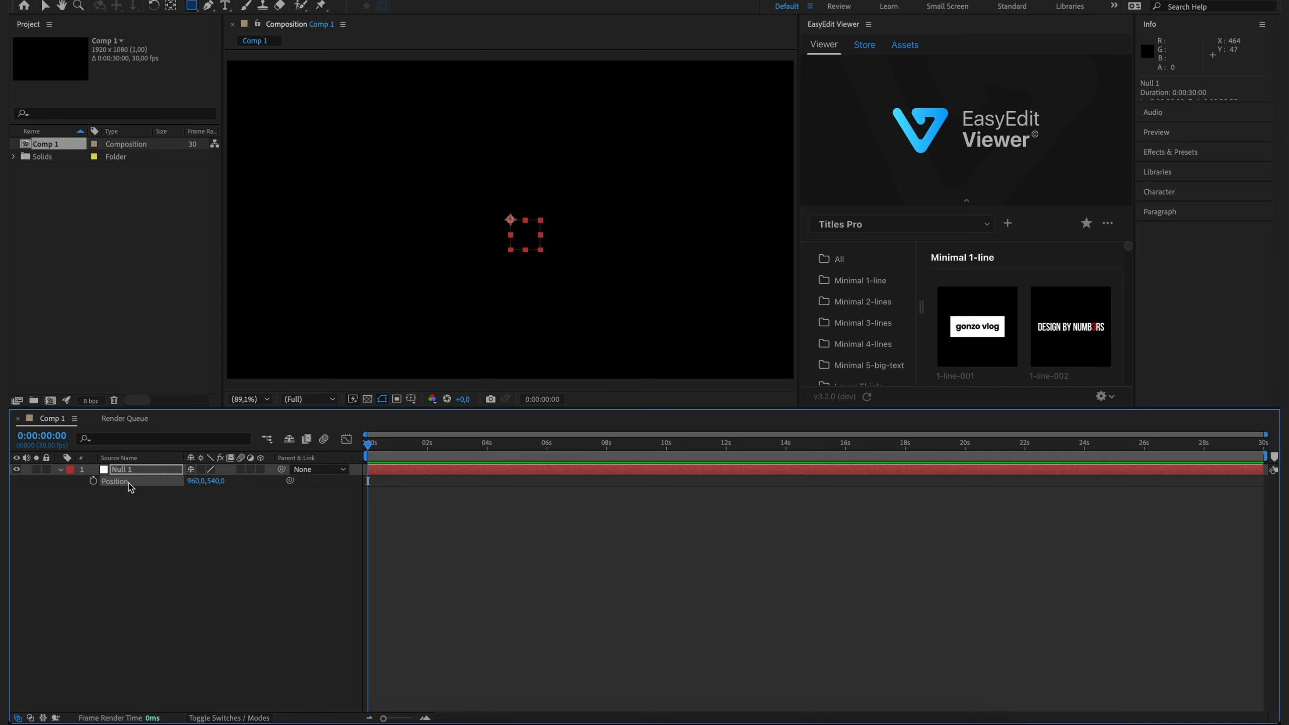
left_click(132, 510)
left_click(131, 487)
right_click(123, 486)
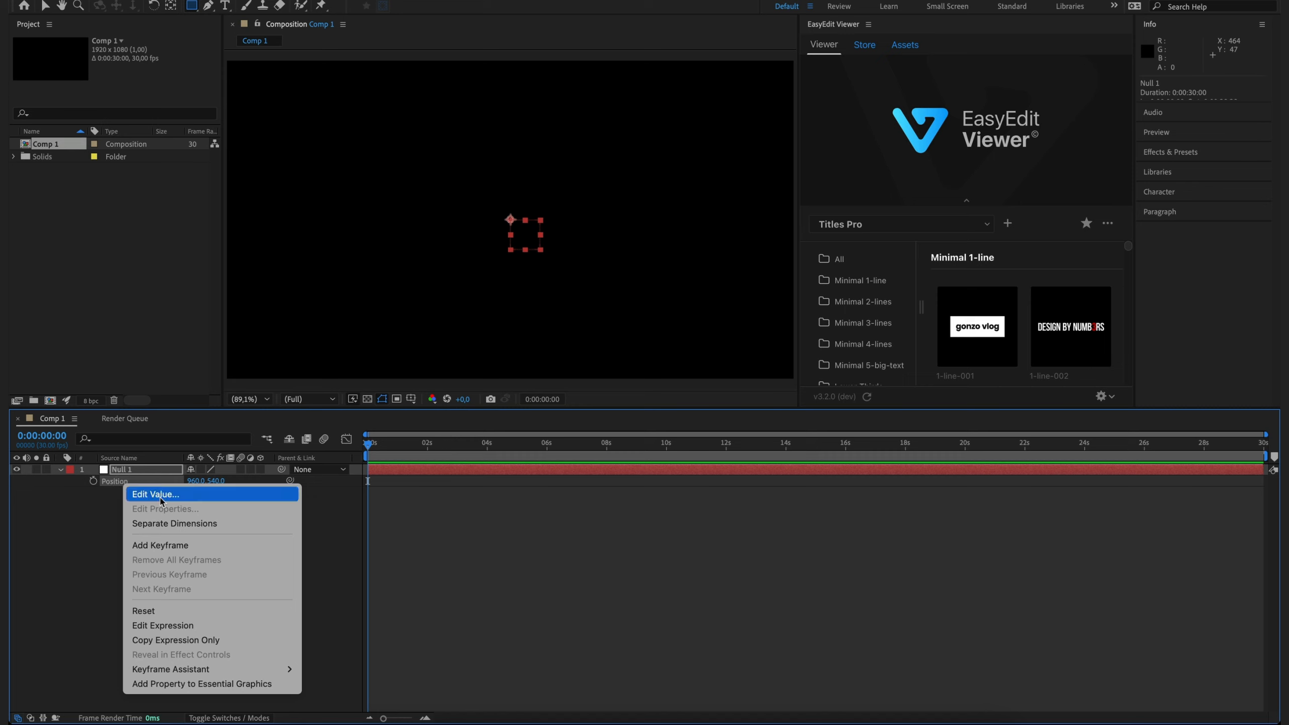
left_click(159, 524)
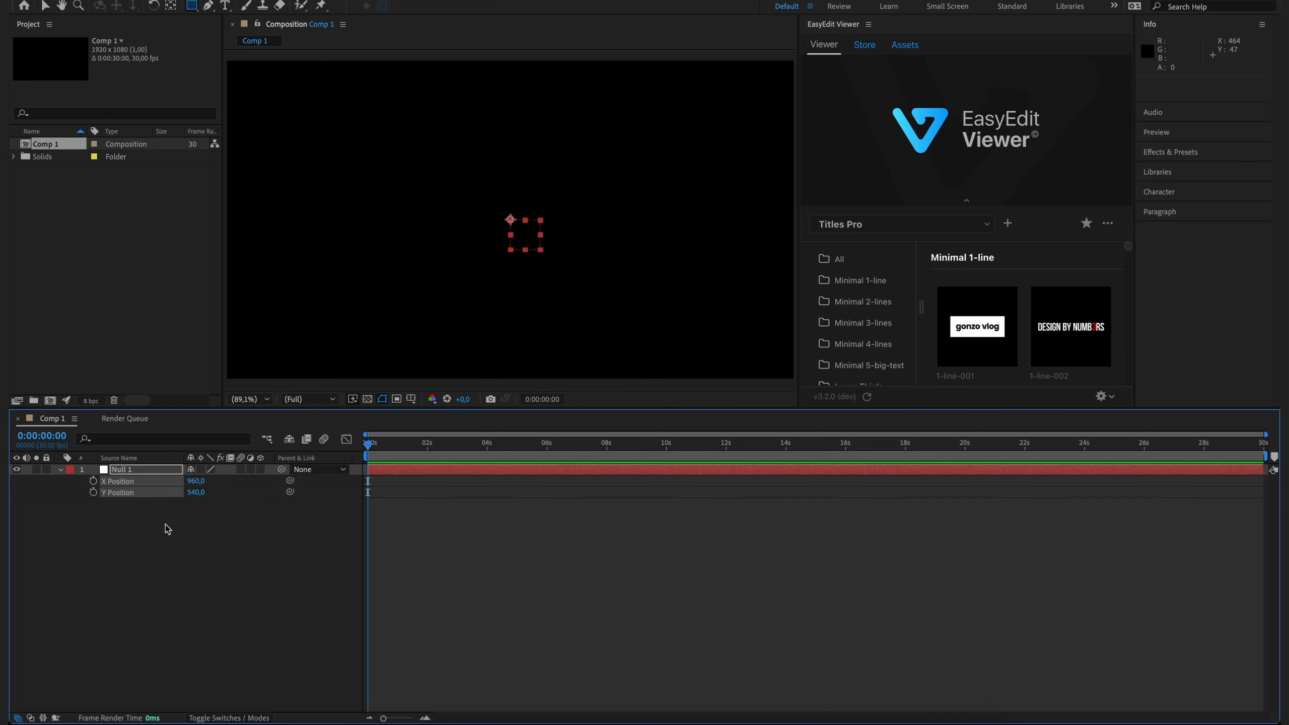
left_click(199, 532)
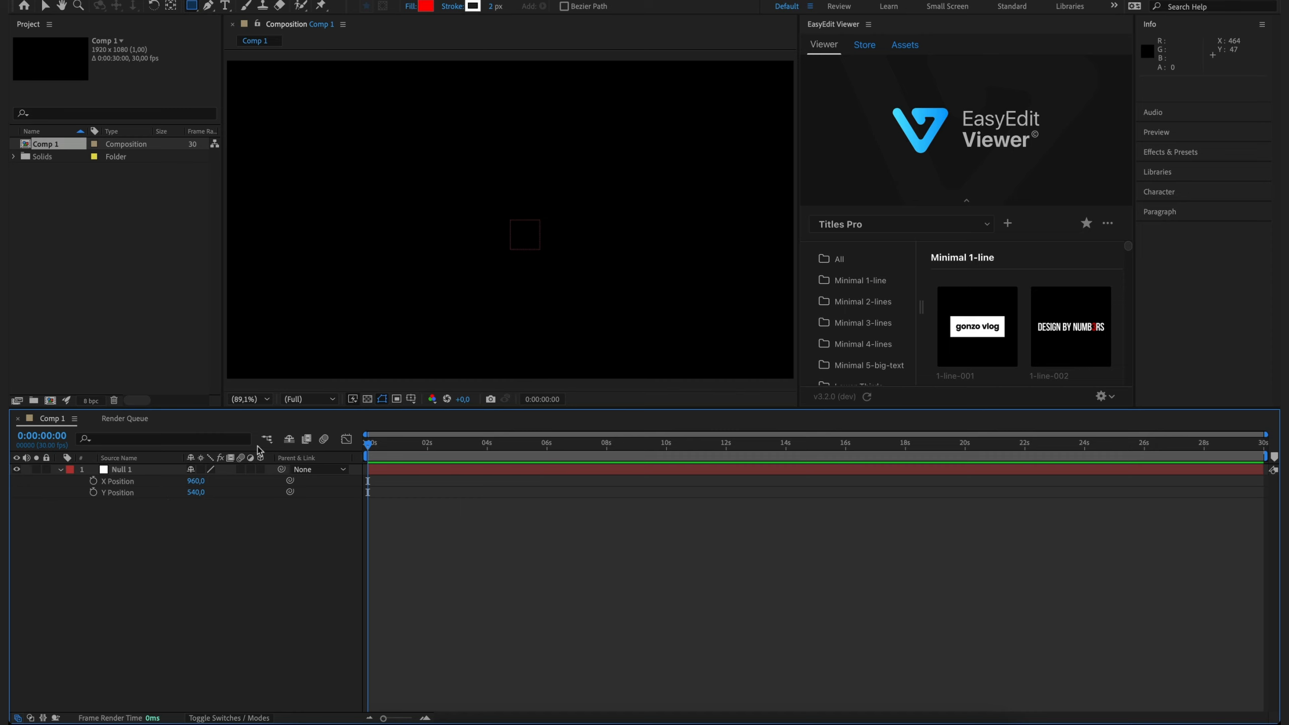
Enable Default Position Properties to Separated Dimensions in the General preferences
left_click(61, 0)
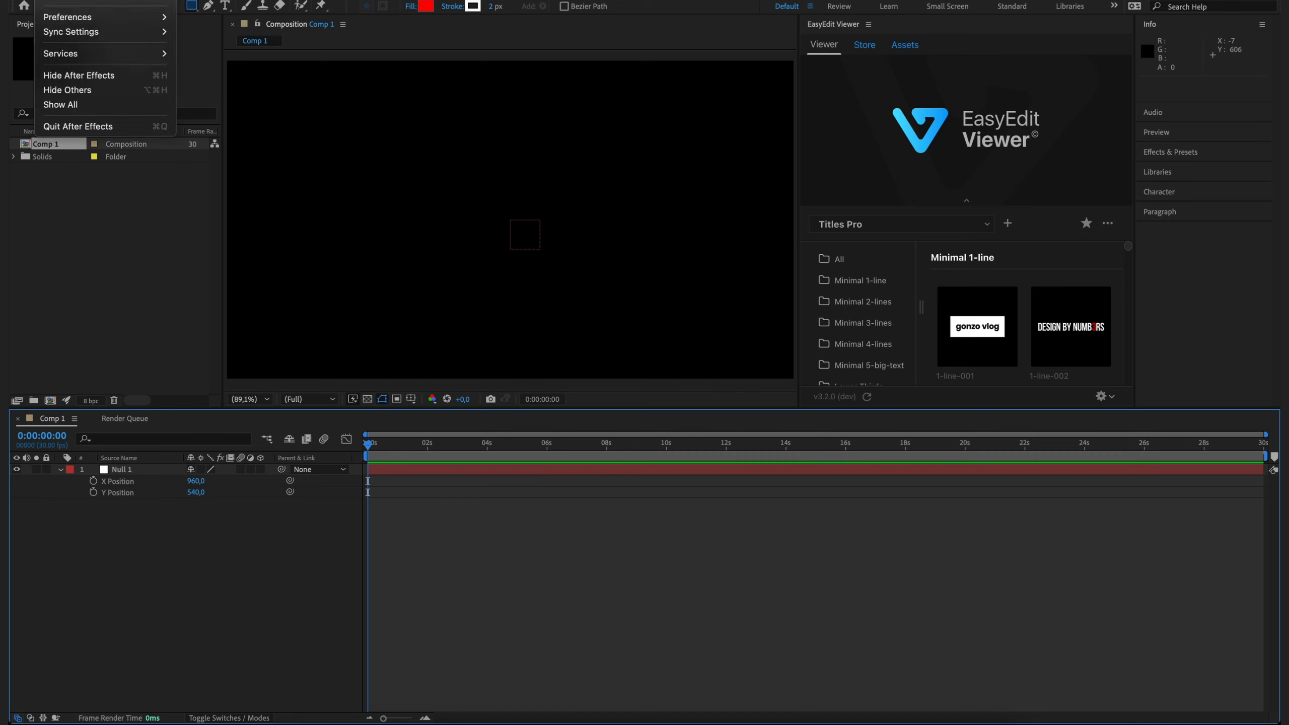
mouse_move(101, 17)
left_click(210, 22)
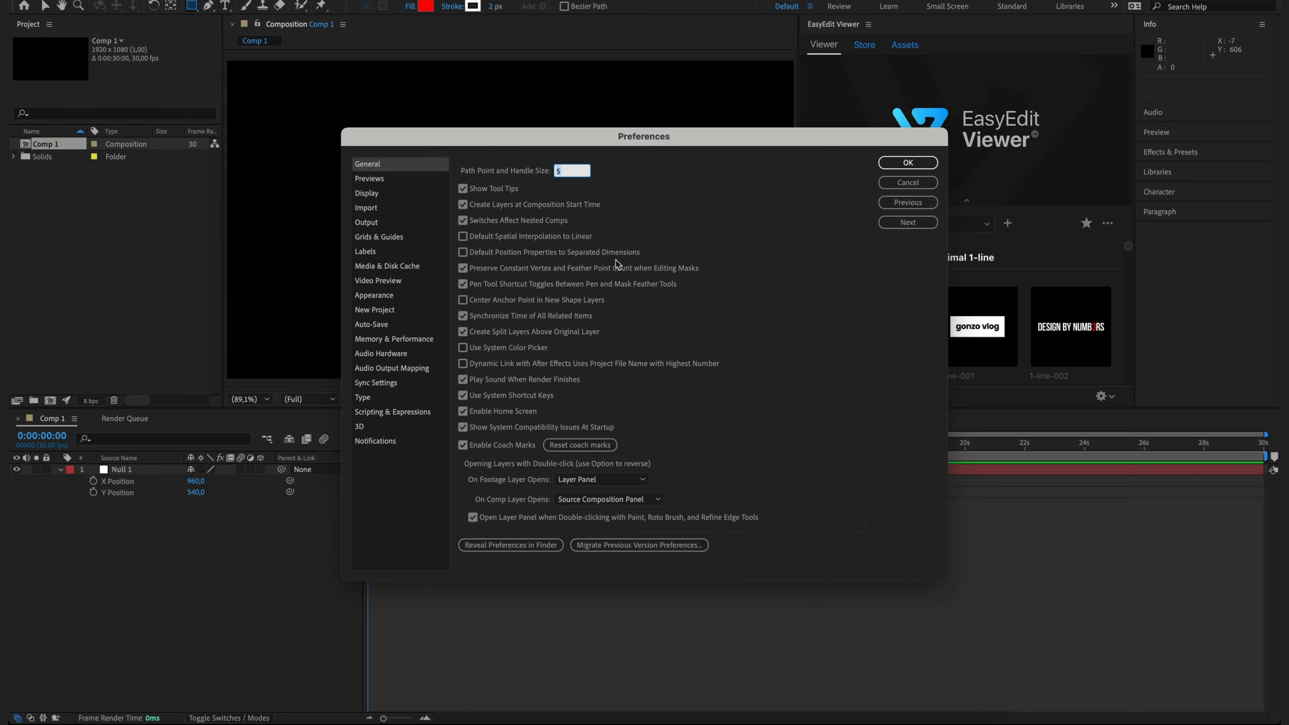
left_click(463, 253)
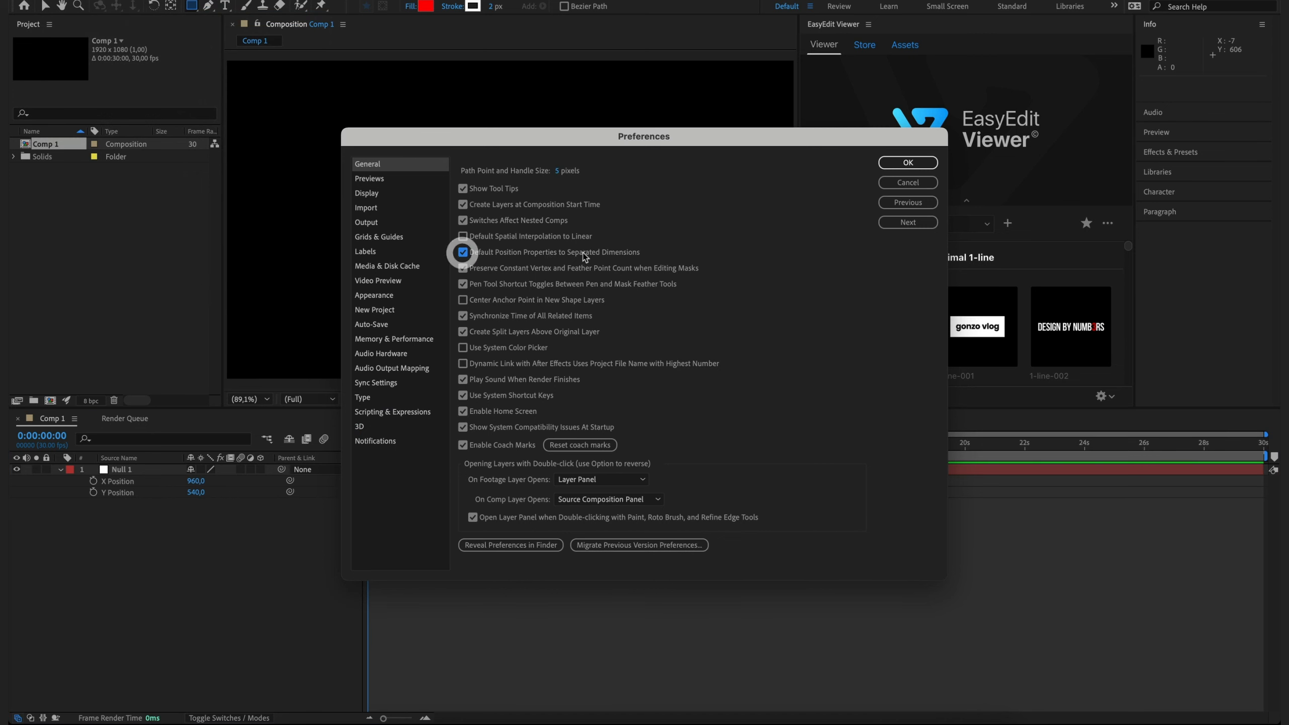
left_click(908, 162)
Add a second null object to the composition and reveal its Position properties
right_click(175, 536)
mouse_move(315, 545)
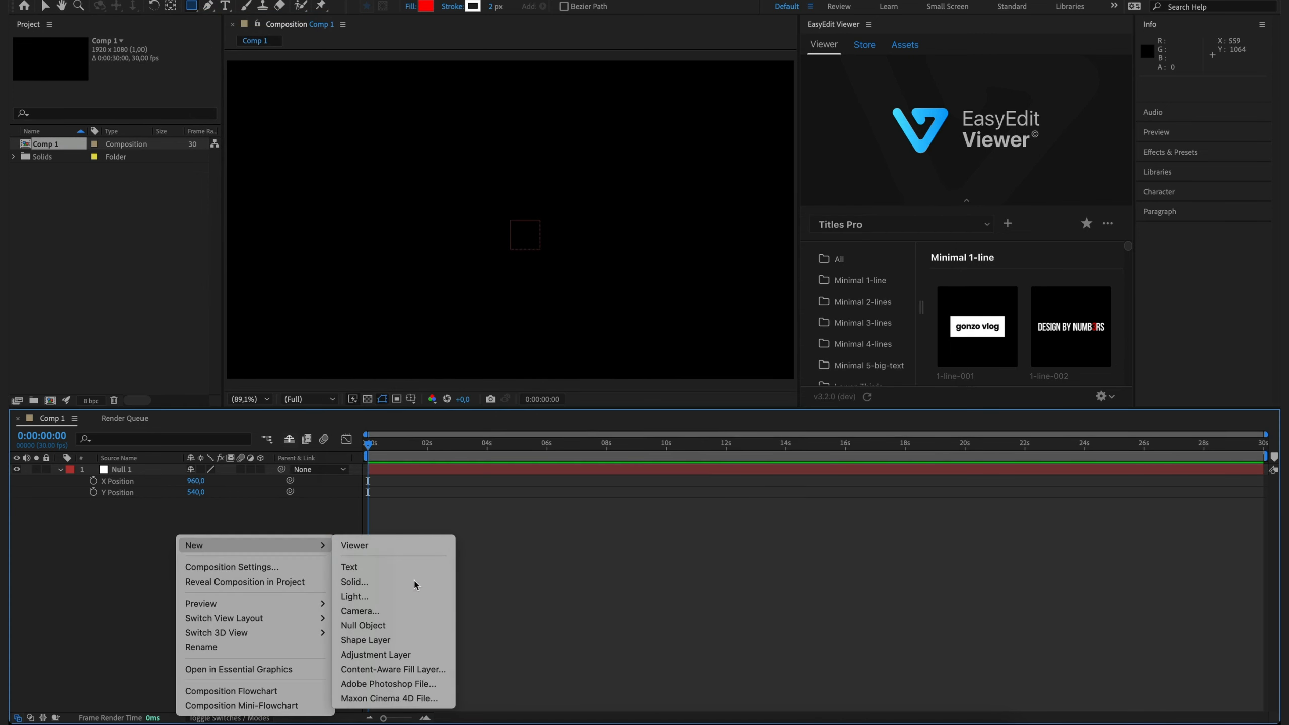
left_click(401, 630)
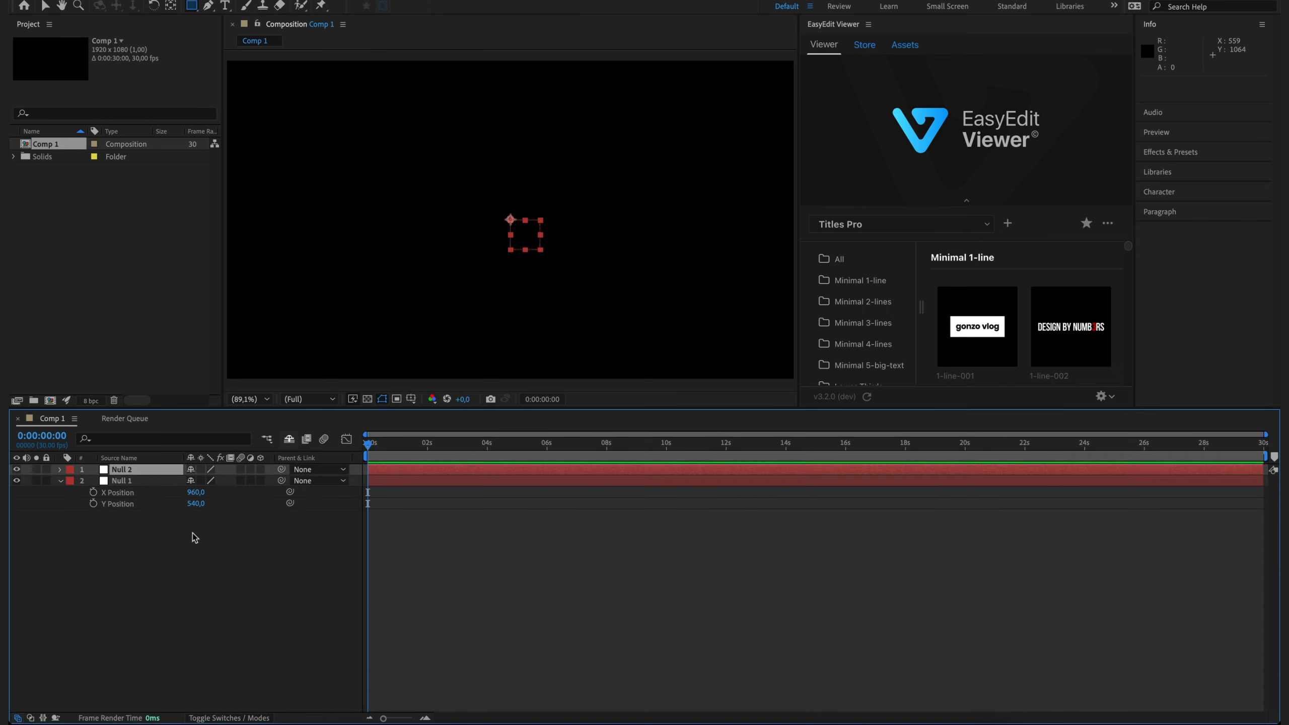
key("p")
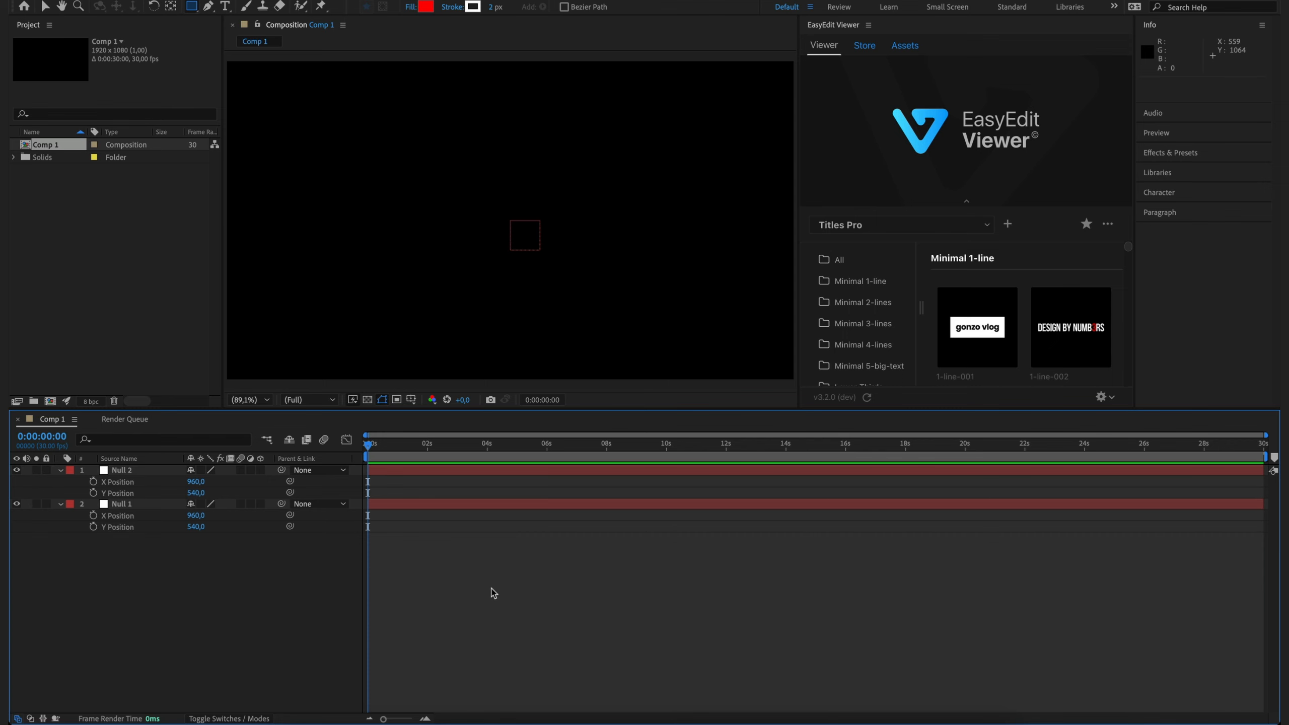
Add Comp 1 to the Render Queue and open its output module presets
key("ctrl+super+m")
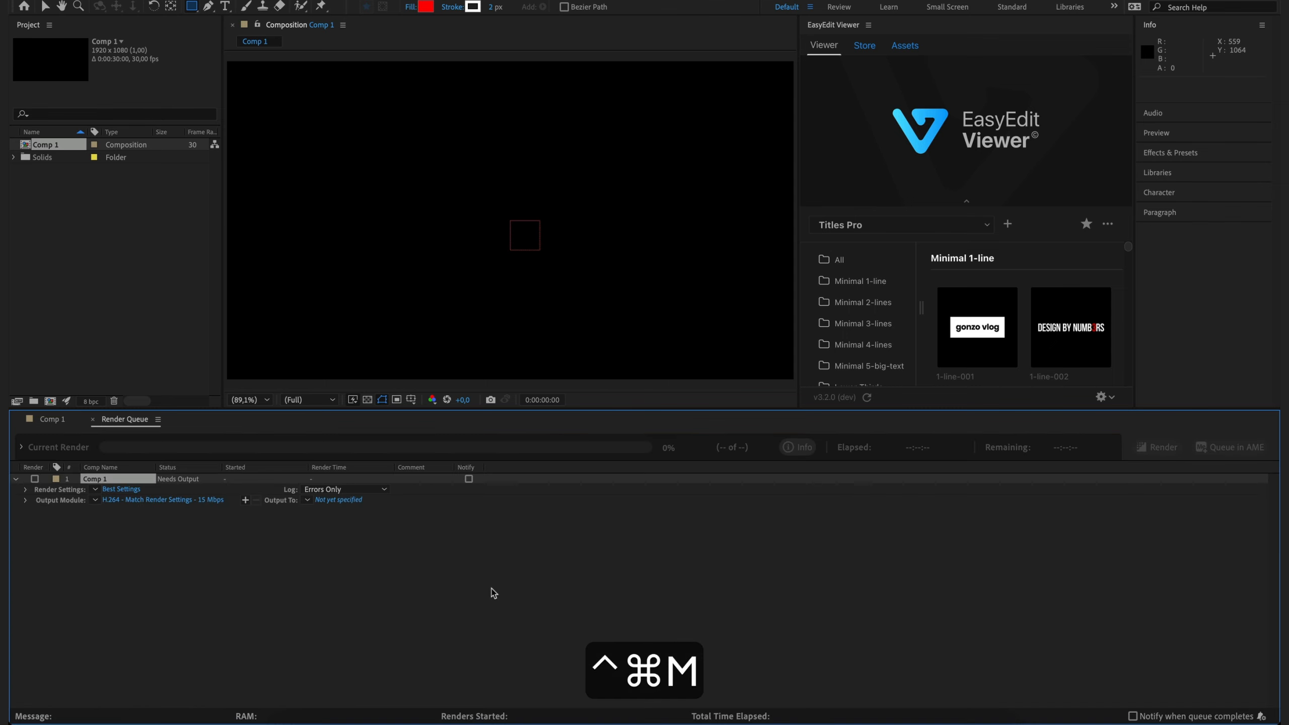
left_click(94, 500)
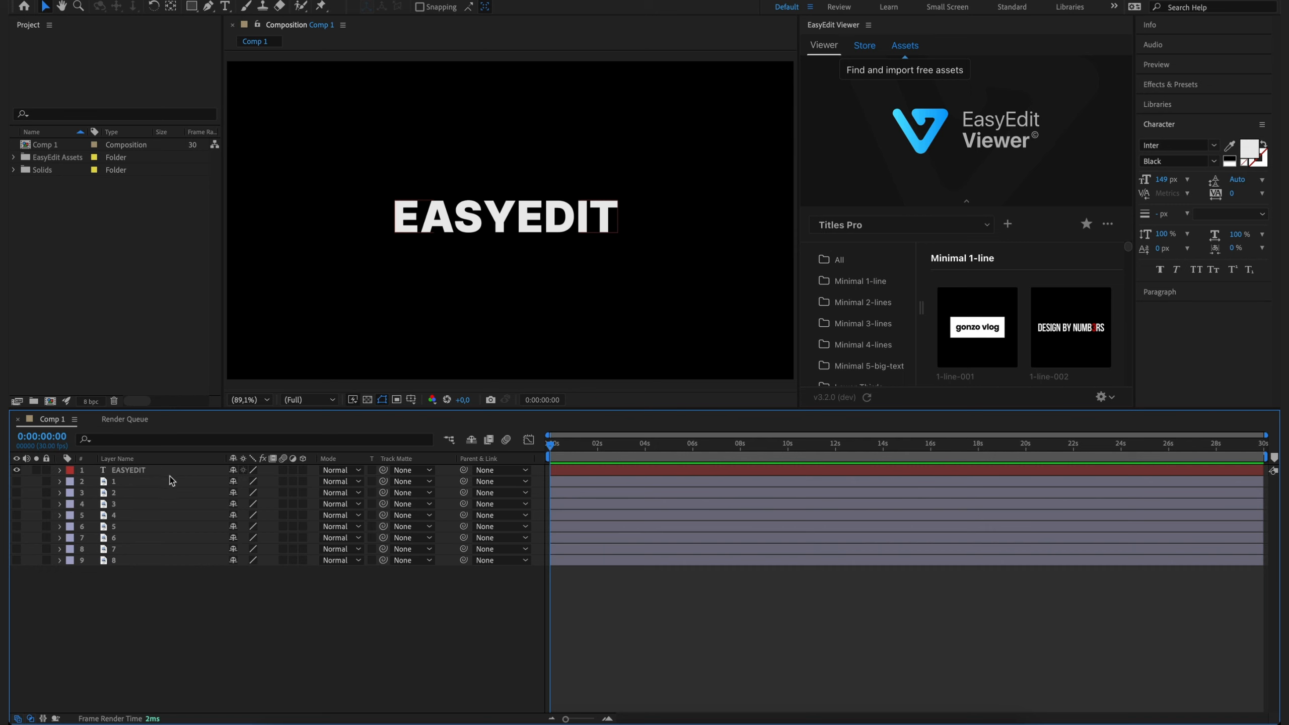
Add the image 192136_f4e7ea7e1d.jpg from the EasyEdit Assets folder to the composition, directly below the EASYEDIT text layer
left_click(56, 218)
left_click(14, 157)
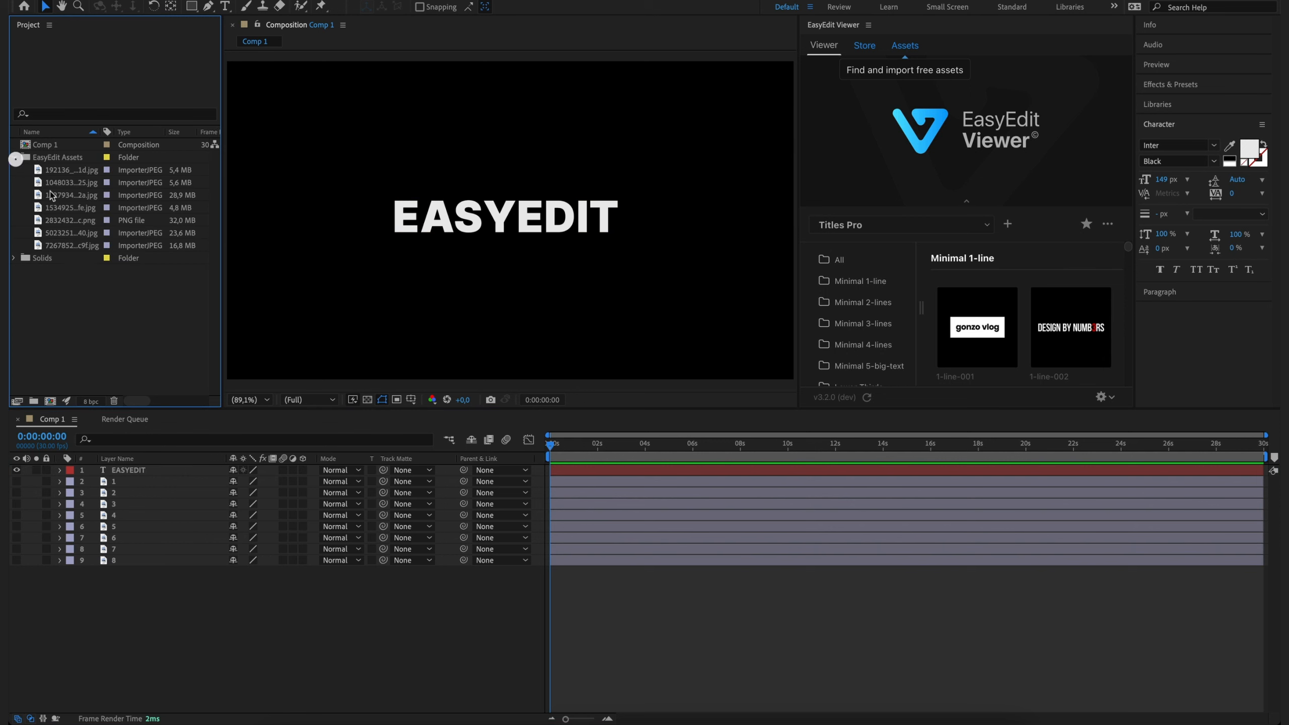
left_click_drag(66, 171, 142, 467)
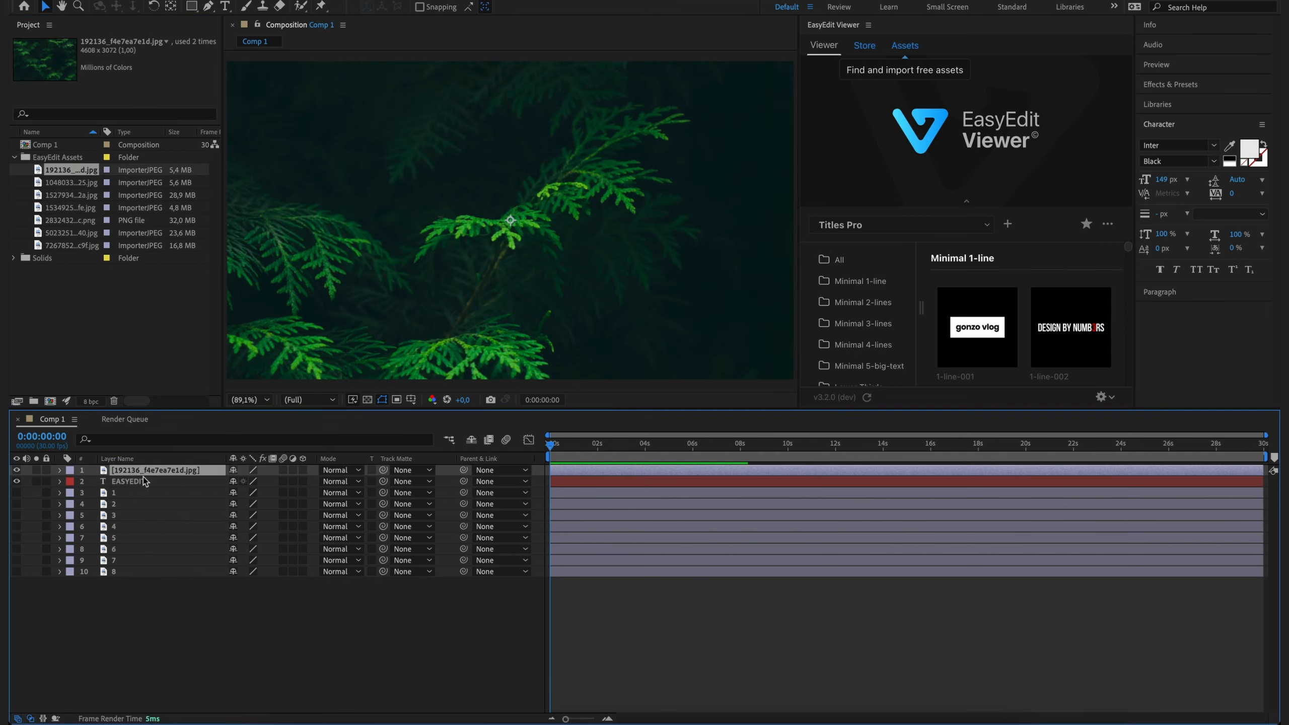
left_click(160, 657)
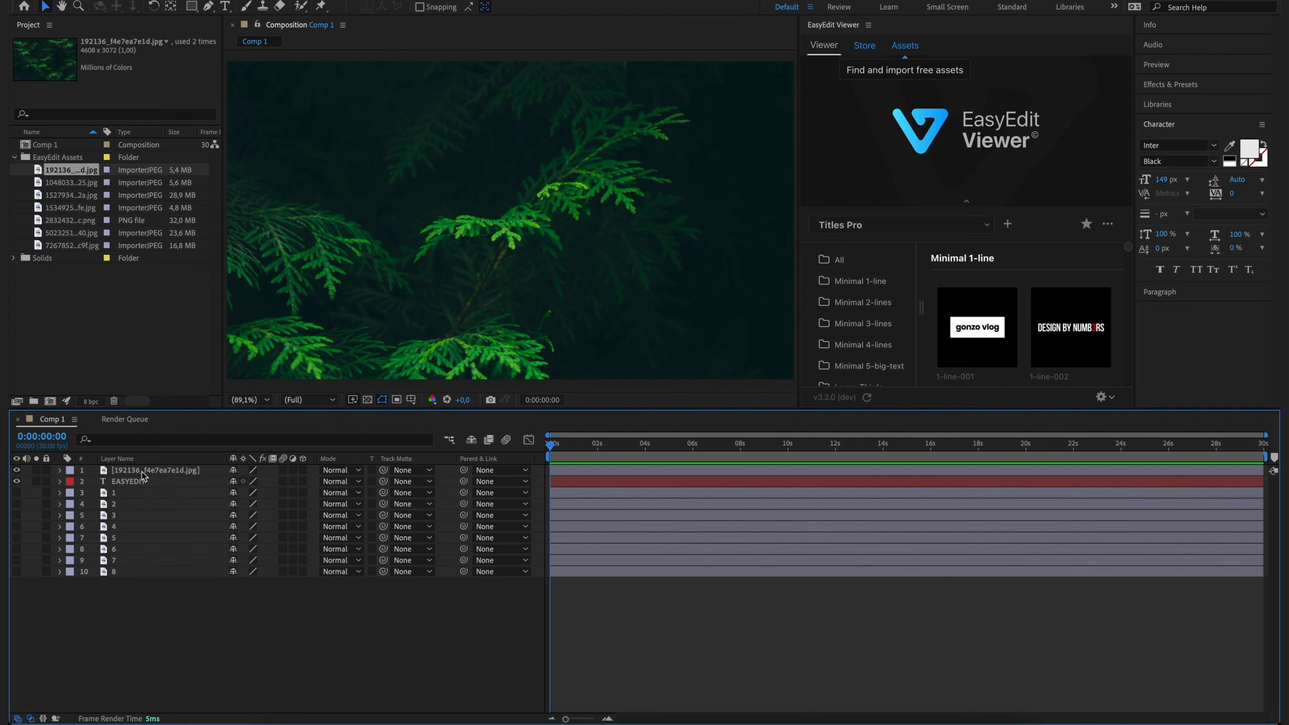
left_click_drag(161, 471, 163, 494)
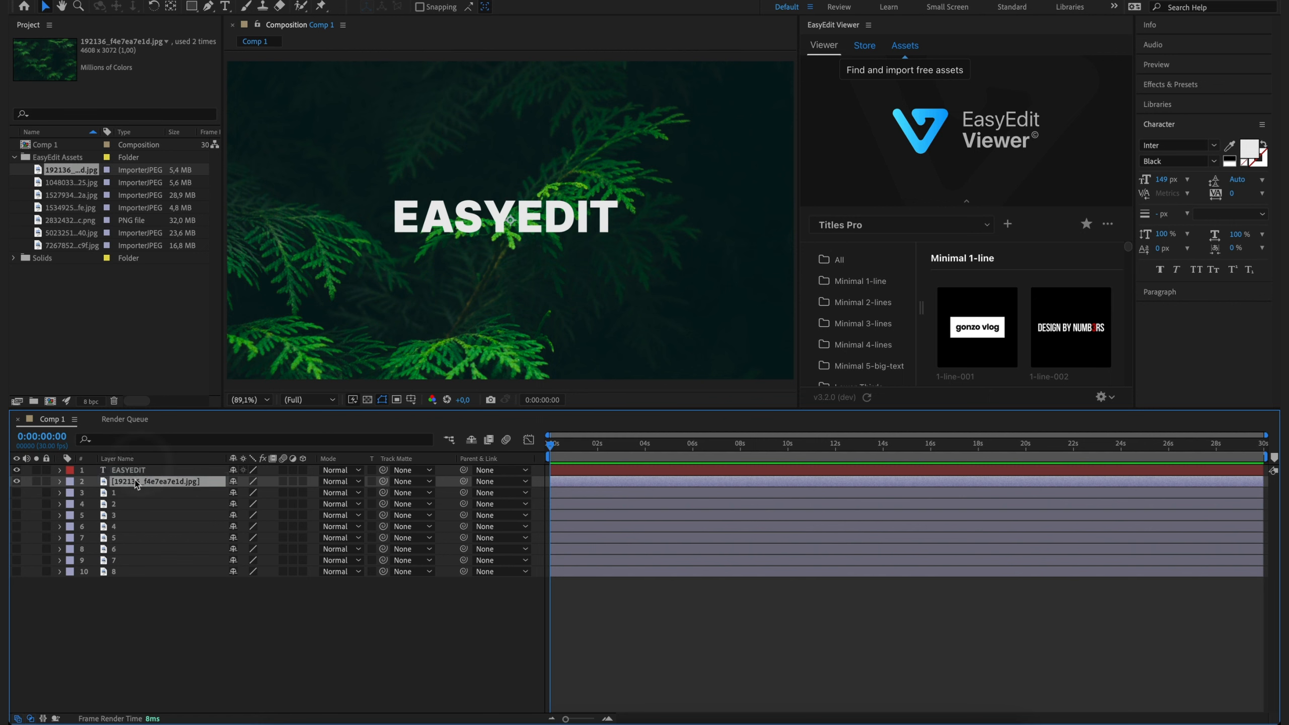
Use the EASYEDIT text layer as the track matte for the 192136_f4e7ea7e1d.jpg image layer
mouse_move(136, 482)
left_mouse_down()
mouse_move(144, 468)
mouse_move(147, 487)
left_mouse_up()
left_click_drag(383, 481, 189, 471)
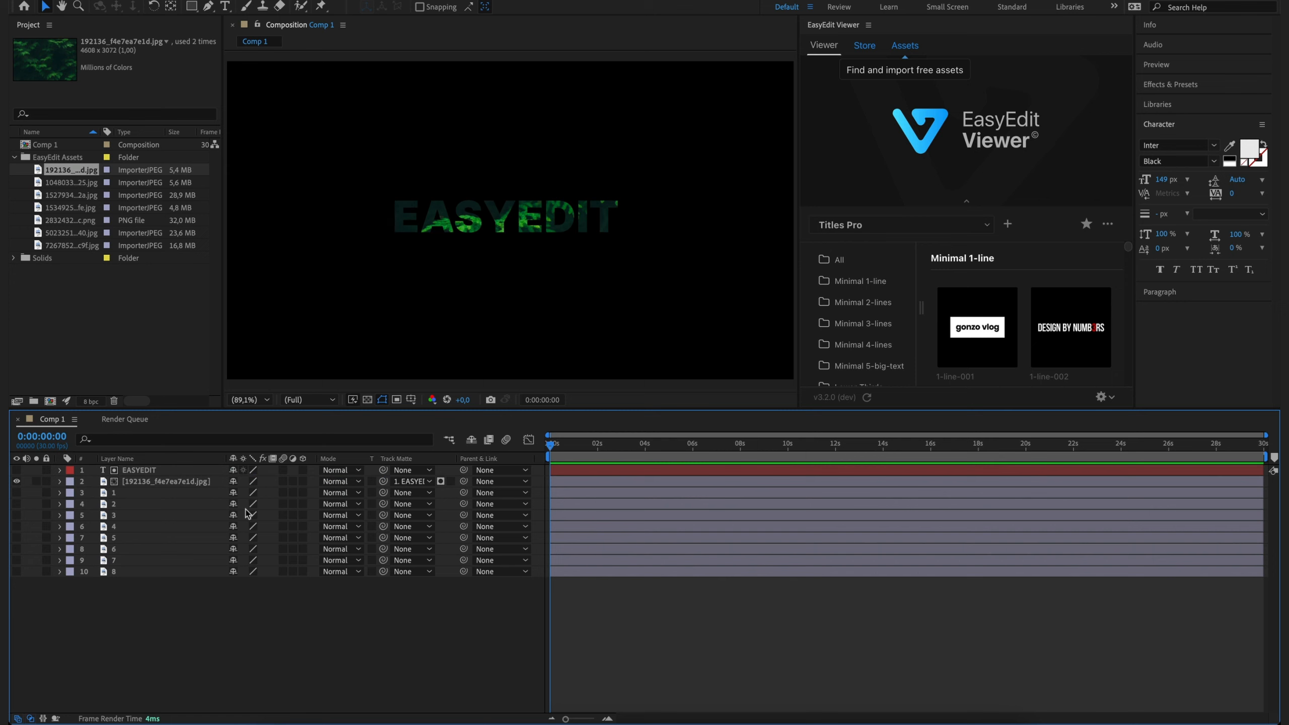
left_click(200, 623)
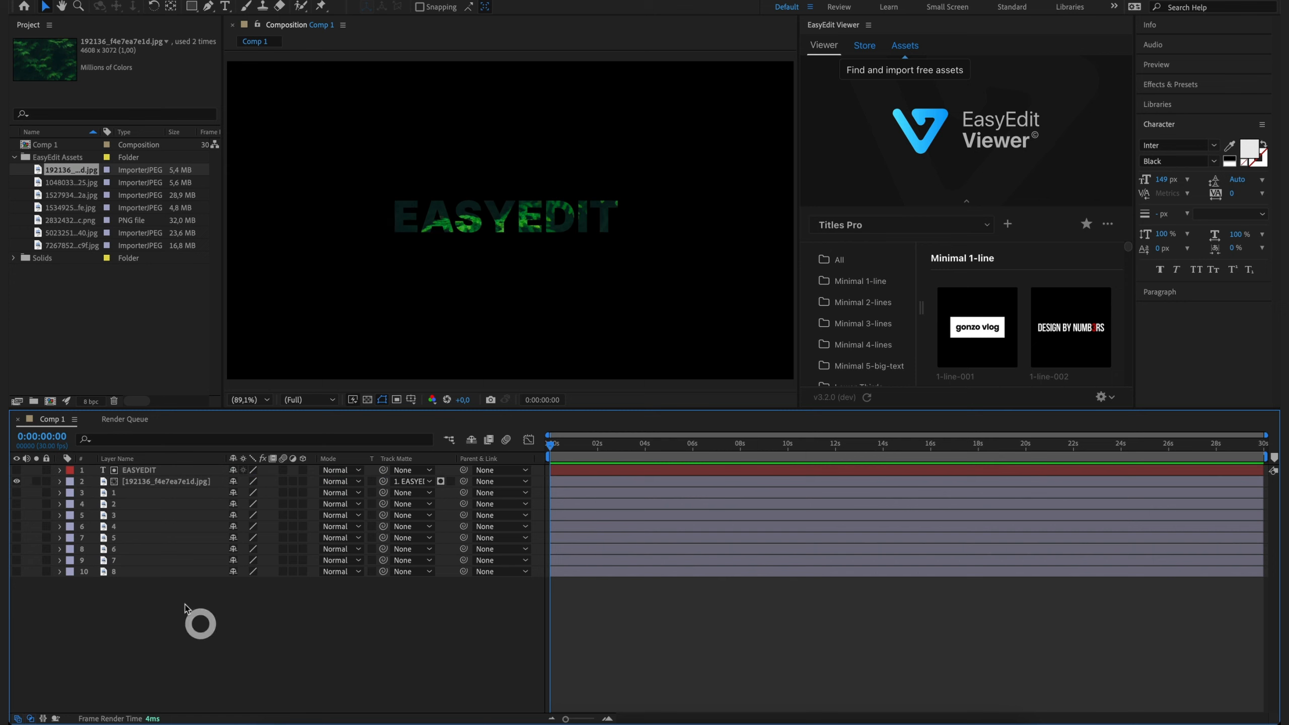
Delete the 192136_f4e7ea7e1d.jpg image layer from the composition
left_click(140, 471)
mouse_move(147, 472)
left_mouse_down()
mouse_move(152, 605)
mouse_move(147, 474)
left_mouse_up()
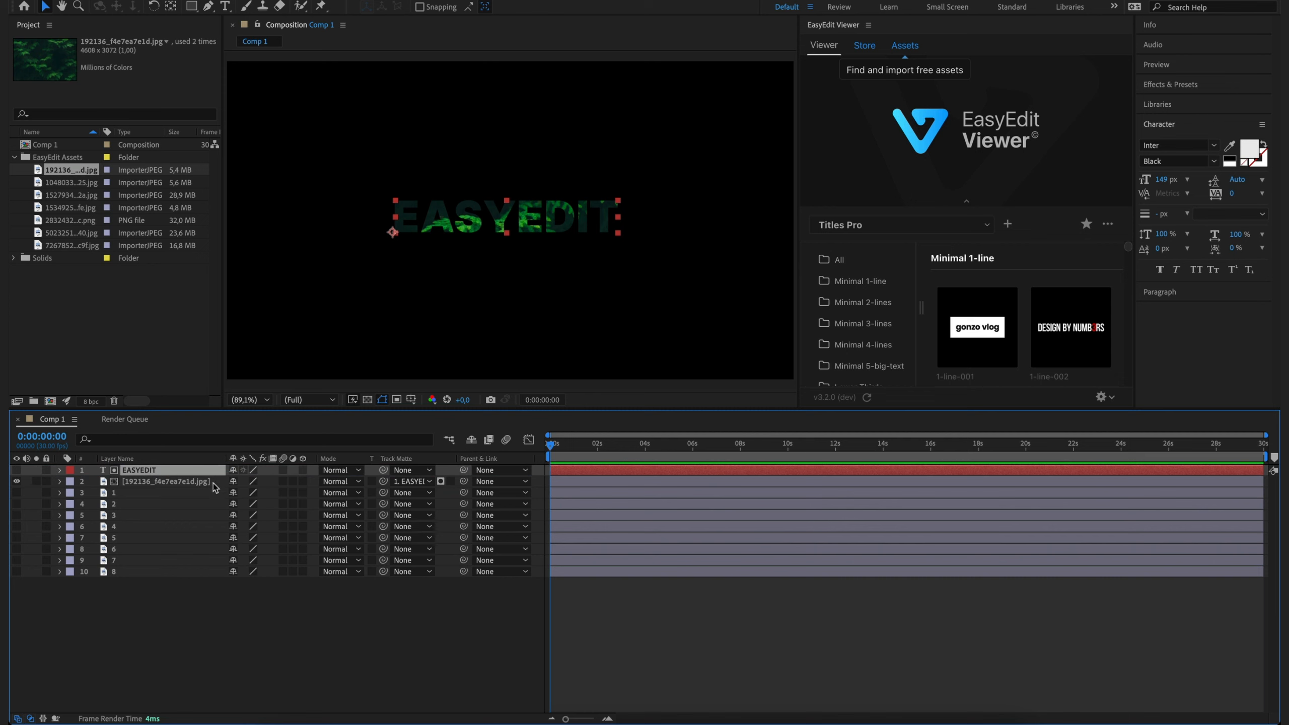
left_click_drag(146, 500, 151, 475)
left_click(149, 486)
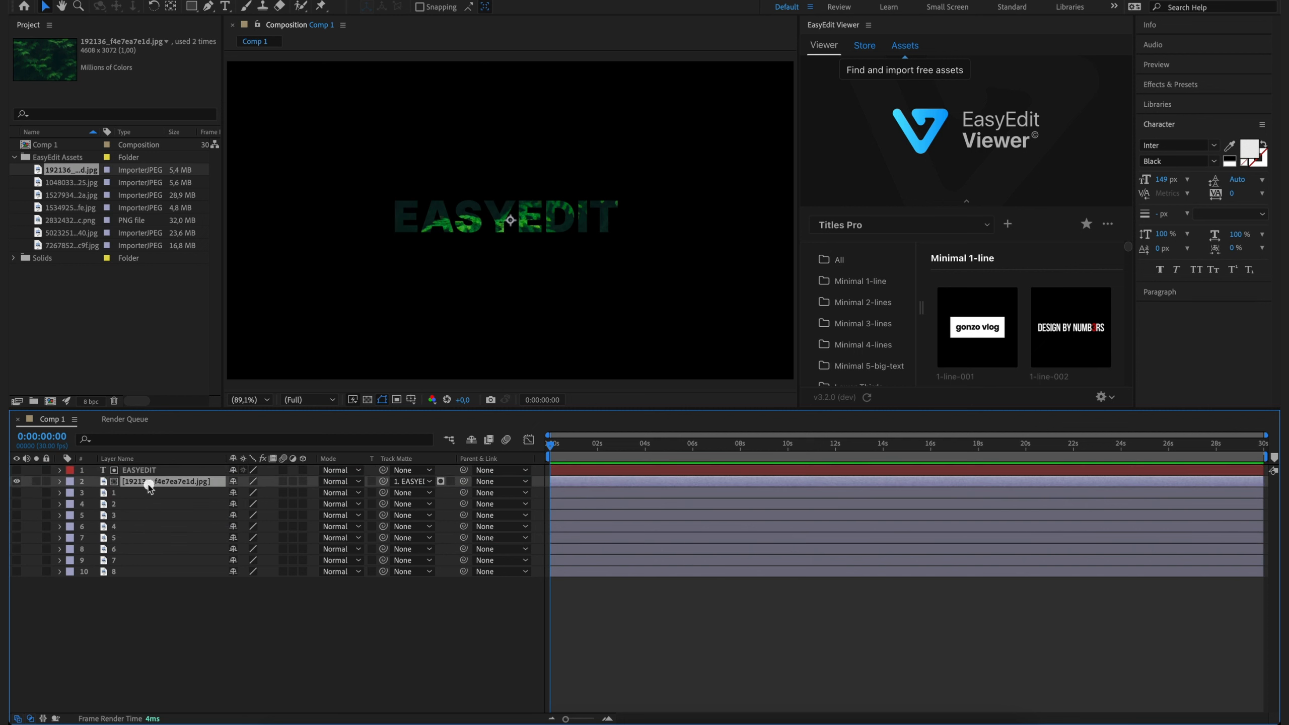
key("BackSpace")
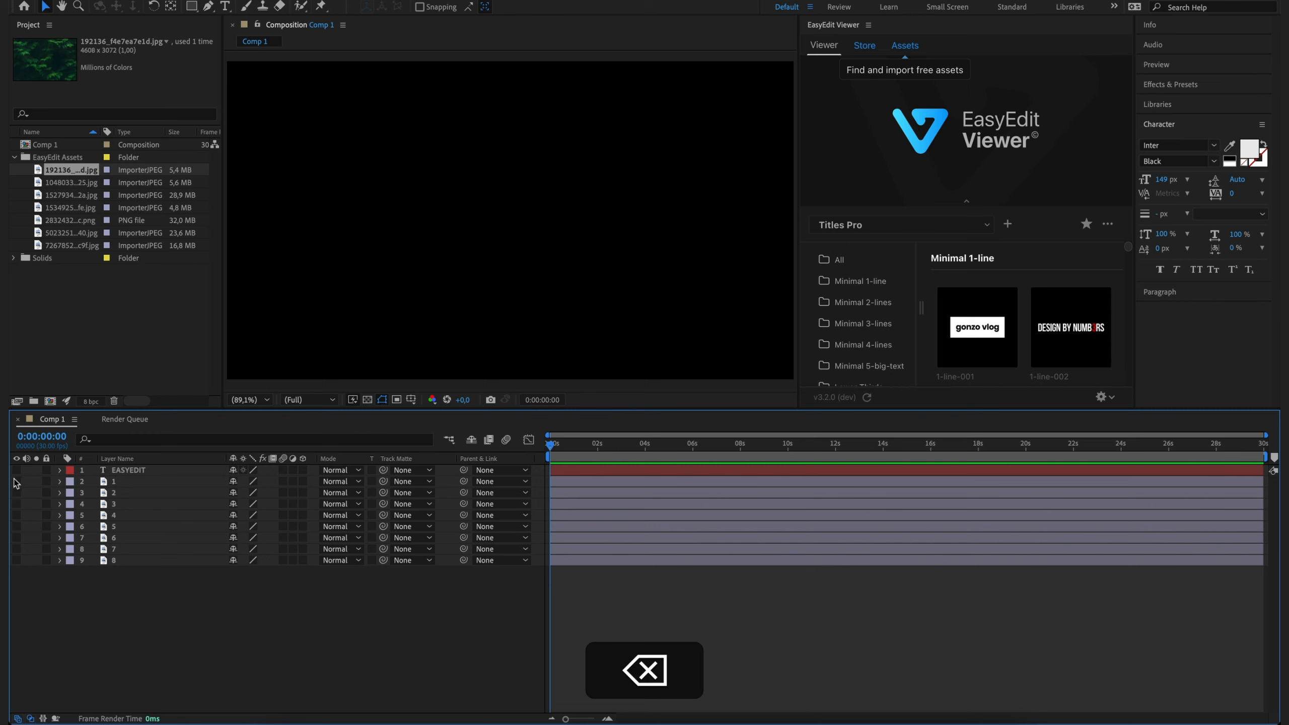
Turn on the visibility of image layers 1 to 8 and of the EASYEDIT text layer
left_click(138, 484)
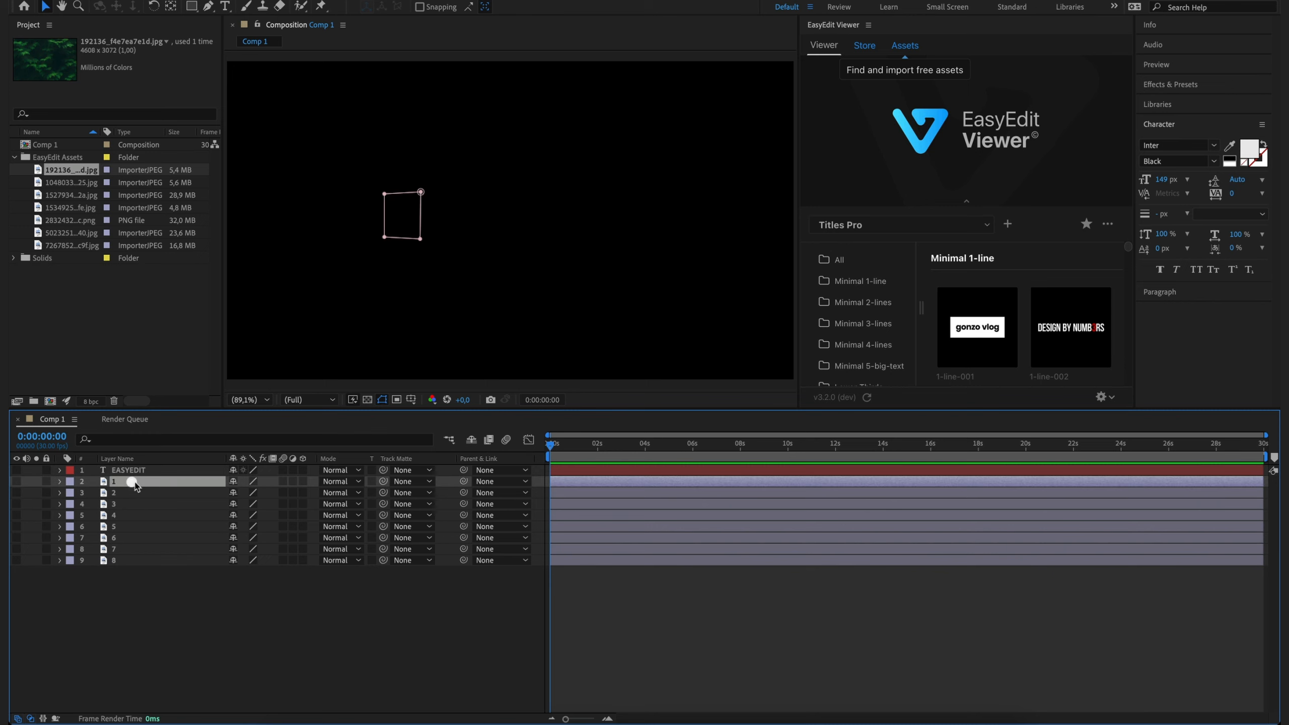
left_click(131, 560, "shift")
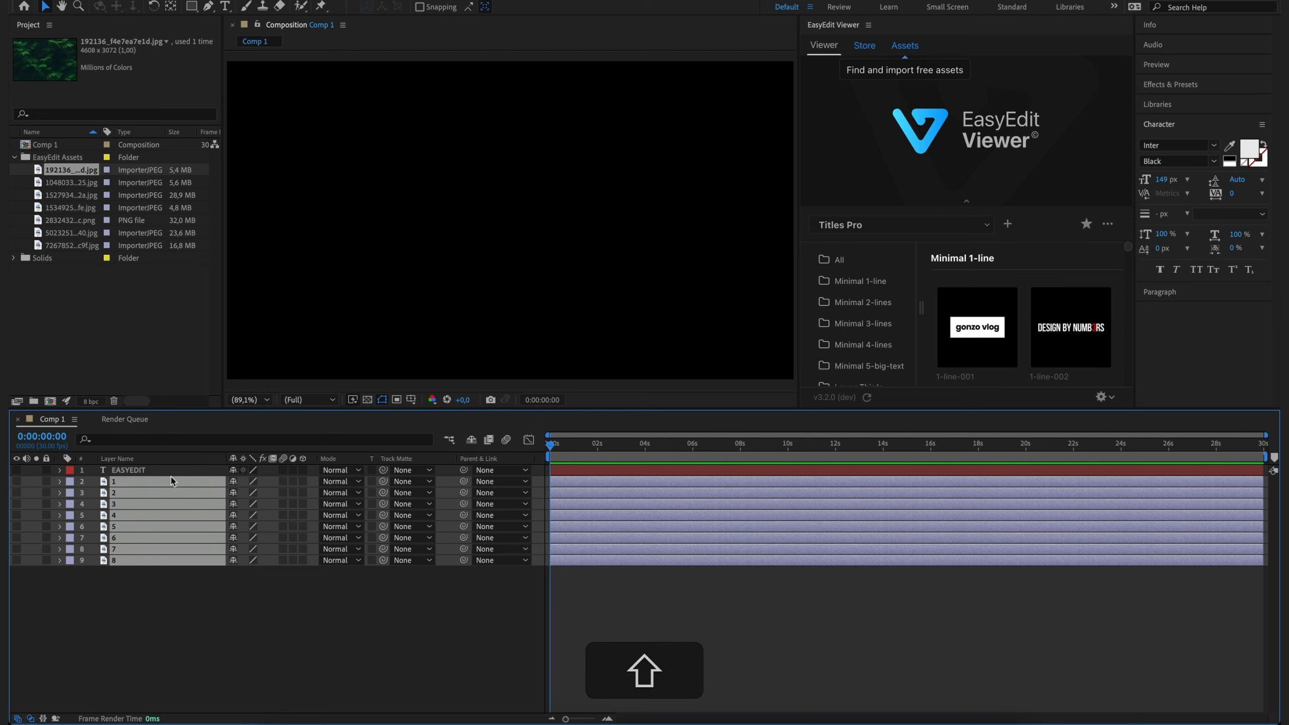
left_click(152, 635)
left_click_drag(17, 481, 16, 562)
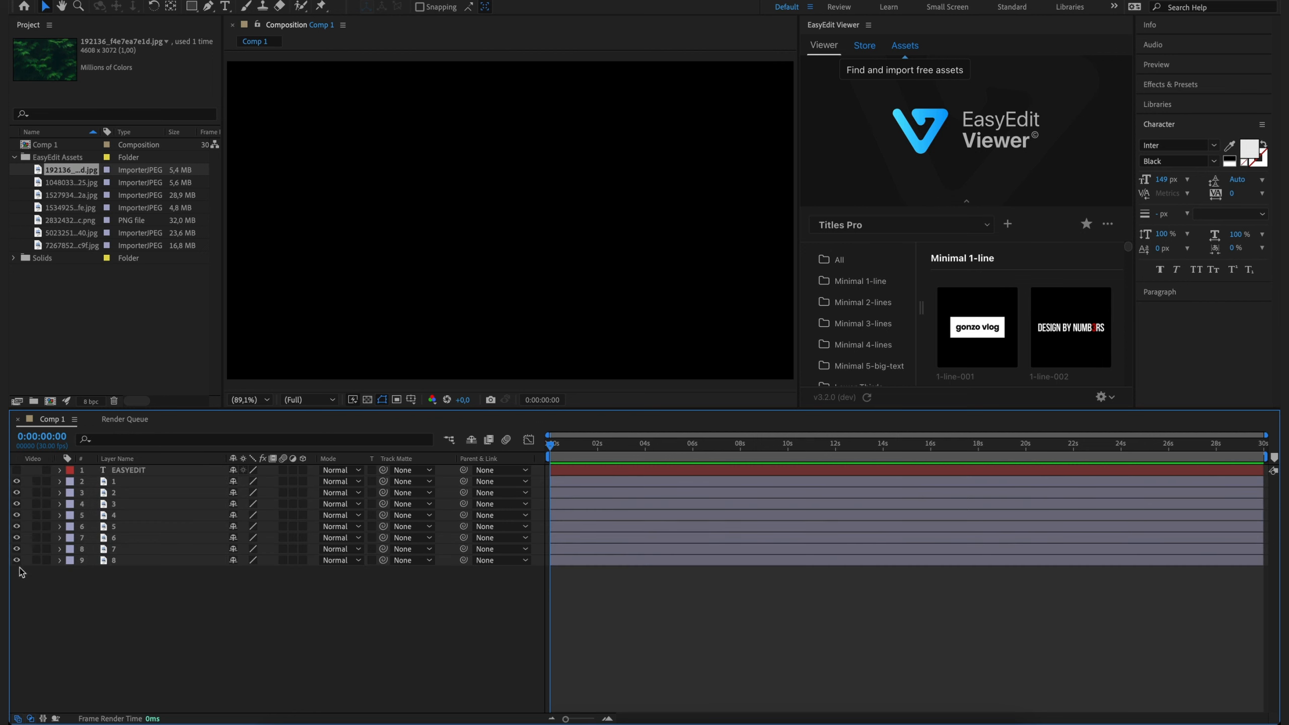
left_click(16, 470)
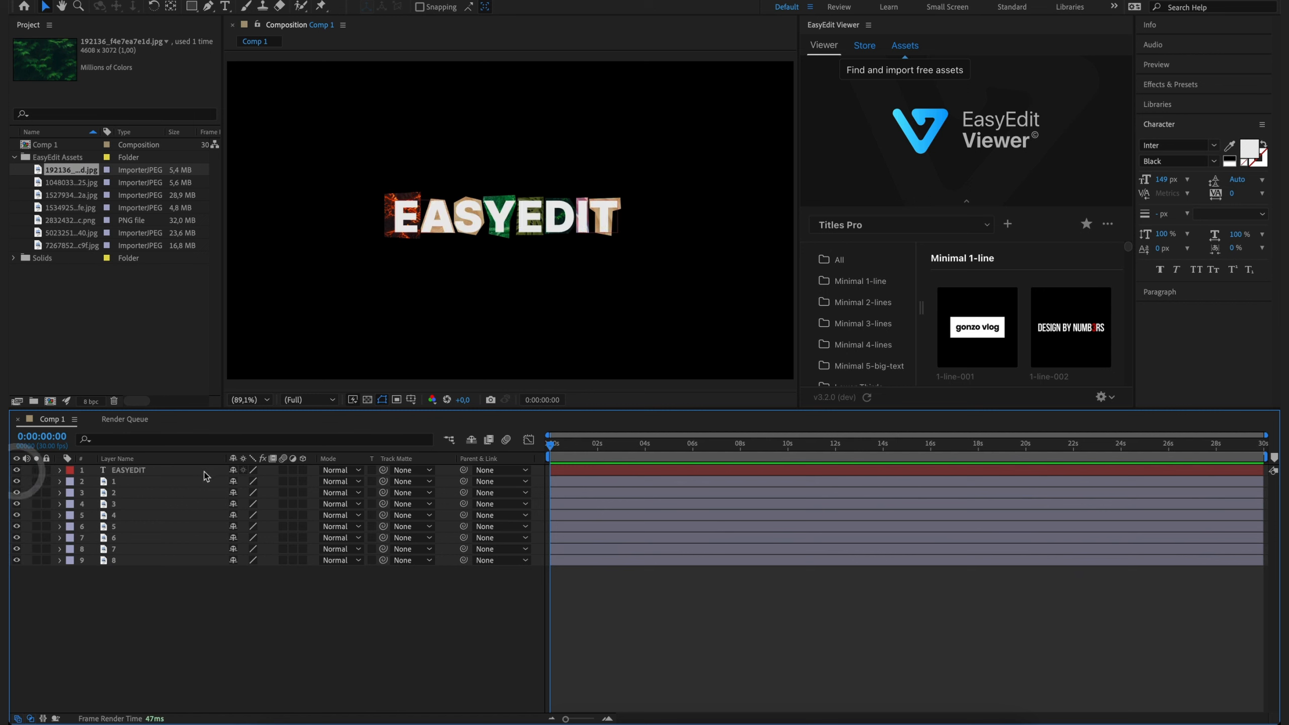
Set the EASYEDIT text layer as the track matte for image layers 1 to 8 together
left_click(169, 473)
left_click(136, 481)
left_click(142, 560, "shift")
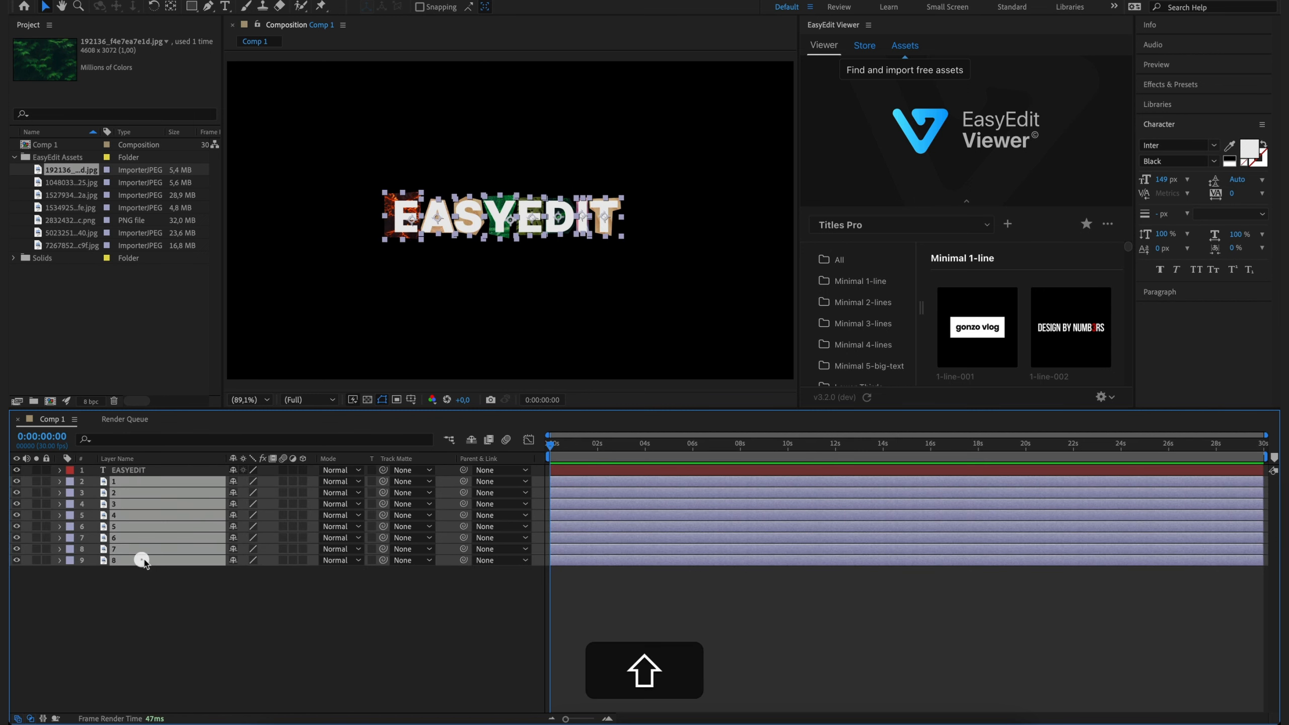
left_click_drag(383, 481, 141, 472)
left_click(208, 646)
key("/")
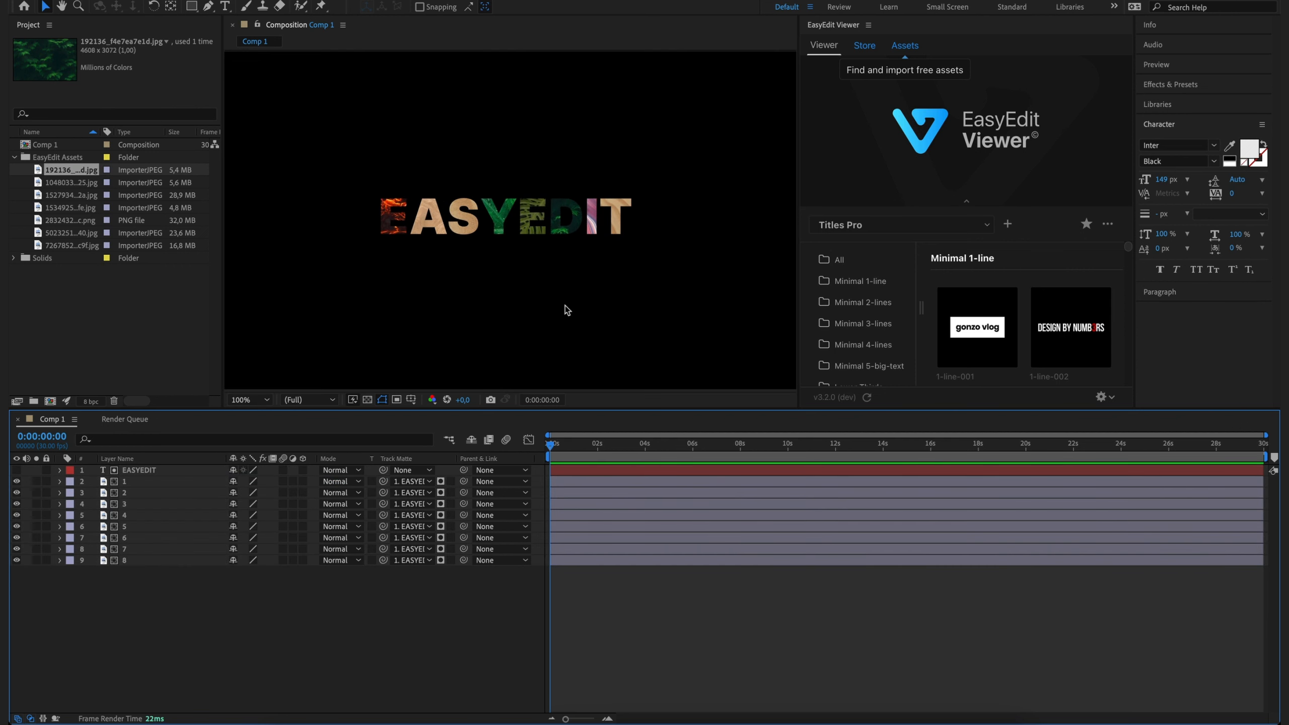
key("period")
key("period")
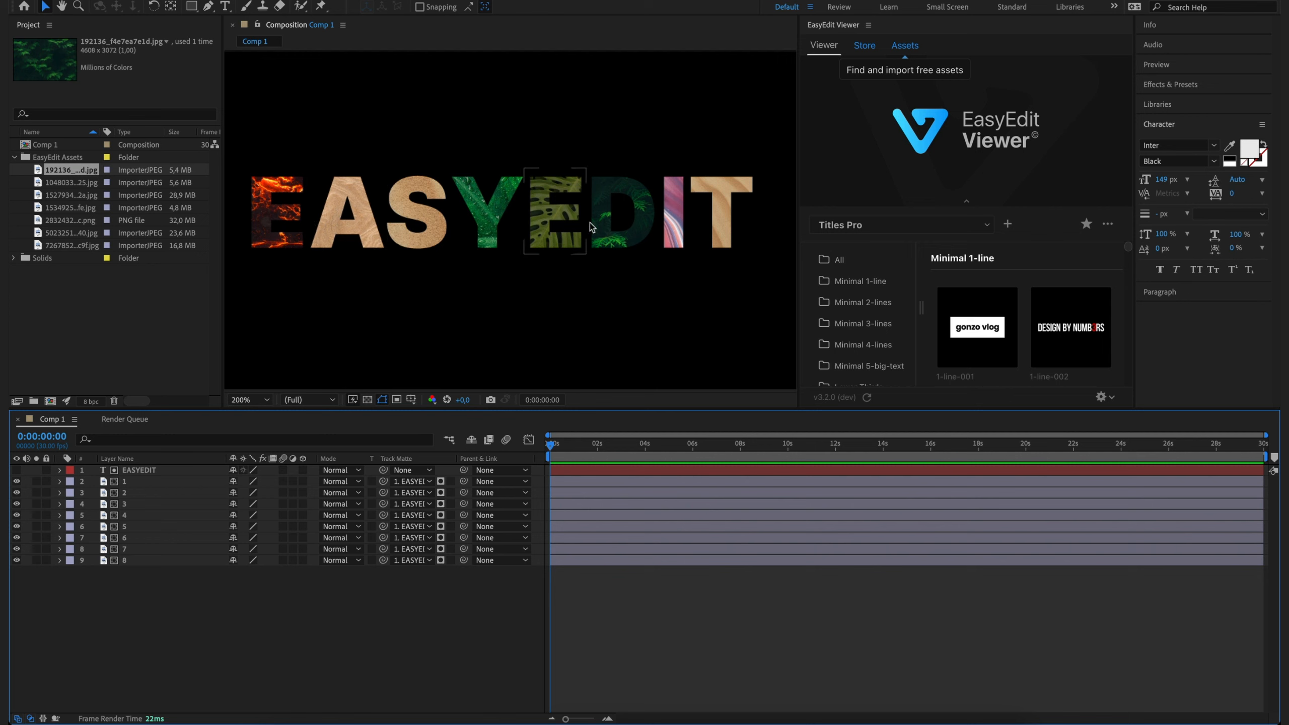
left_click(142, 474)
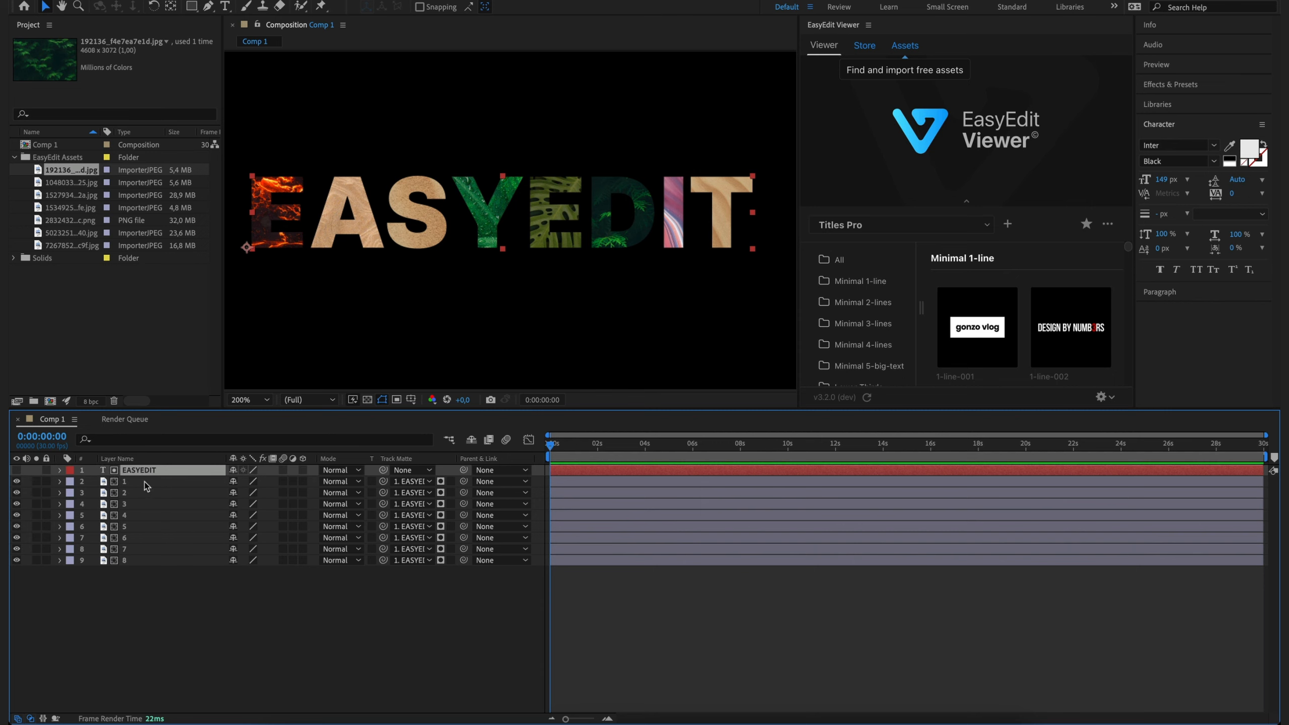
left_click_drag(145, 486, 152, 590)
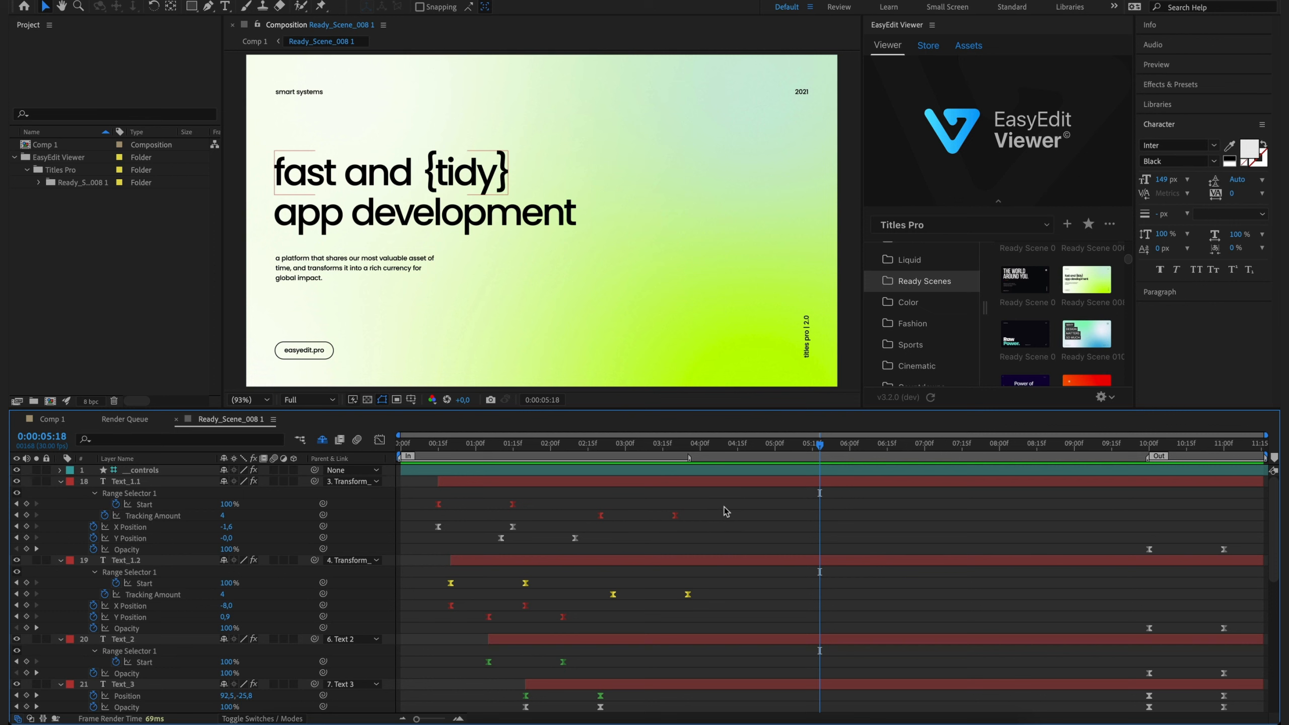
Assign the Blue label to both Y Position keyframes of the Text_1.1 layer
left_click_drag(720, 516, 425, 503)
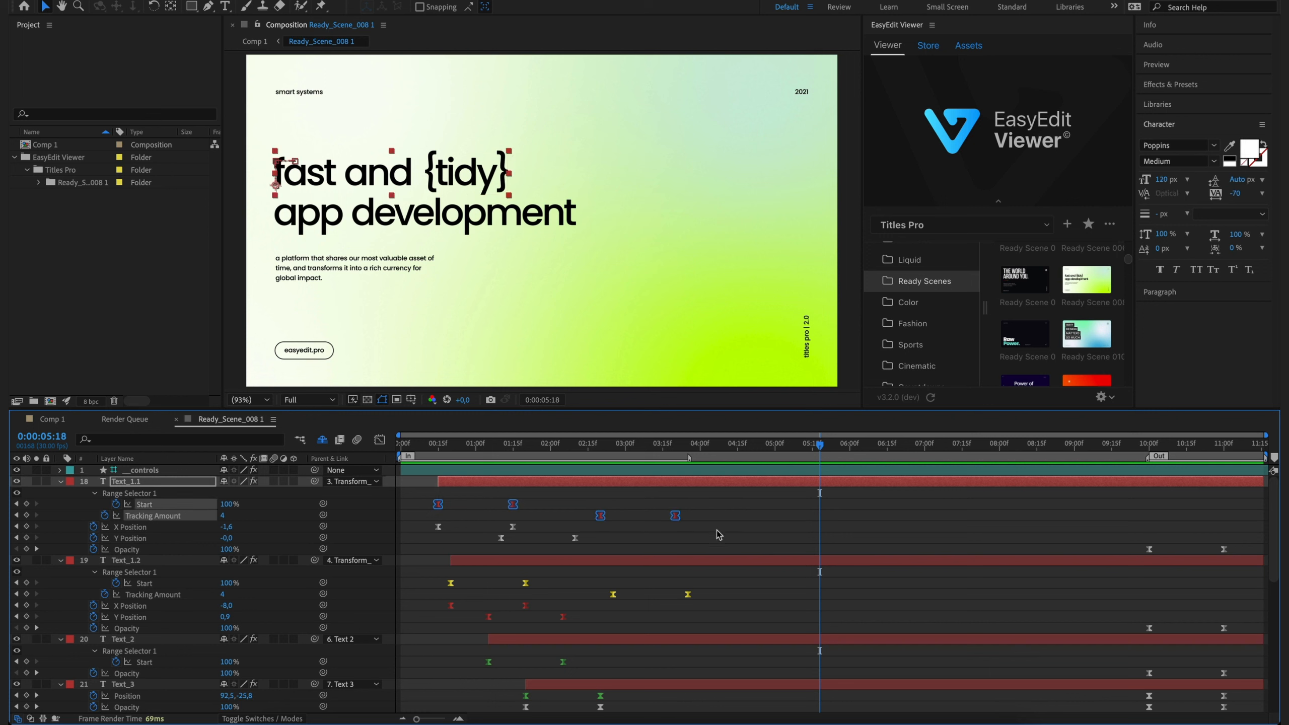
left_click_drag(627, 532, 485, 547)
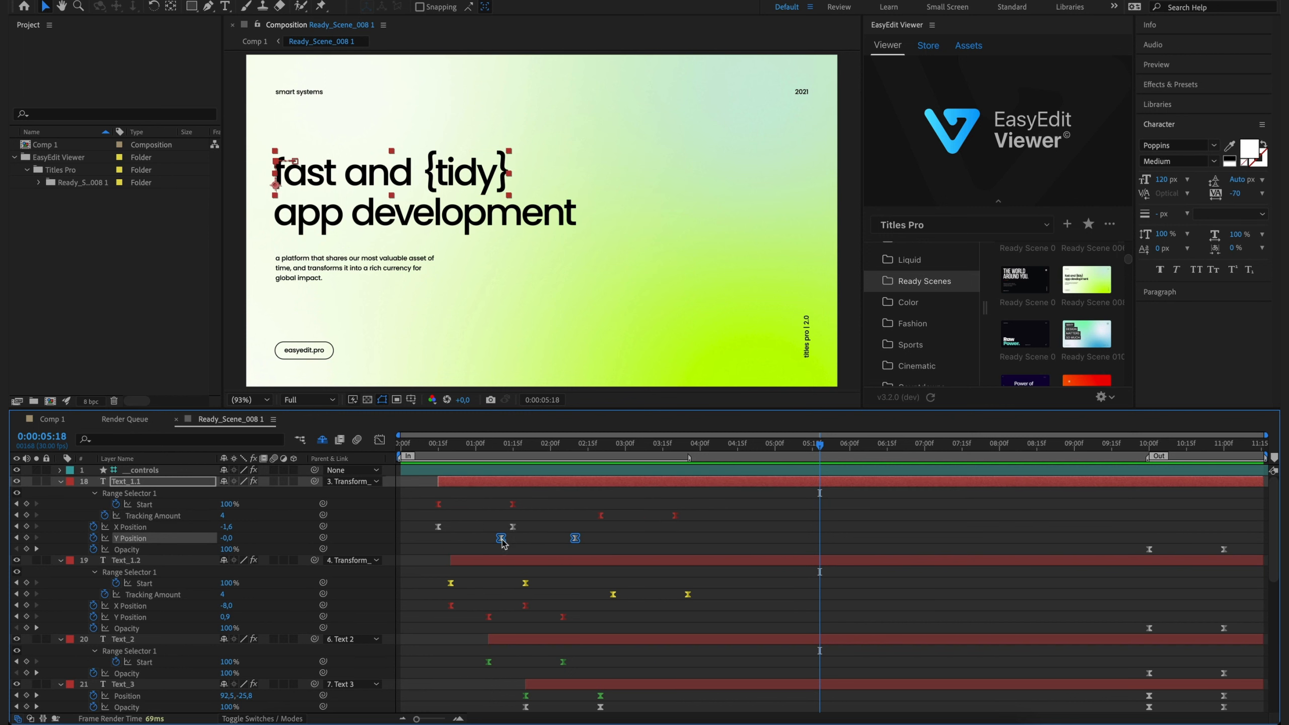
right_click(503, 542)
mouse_move(578, 564)
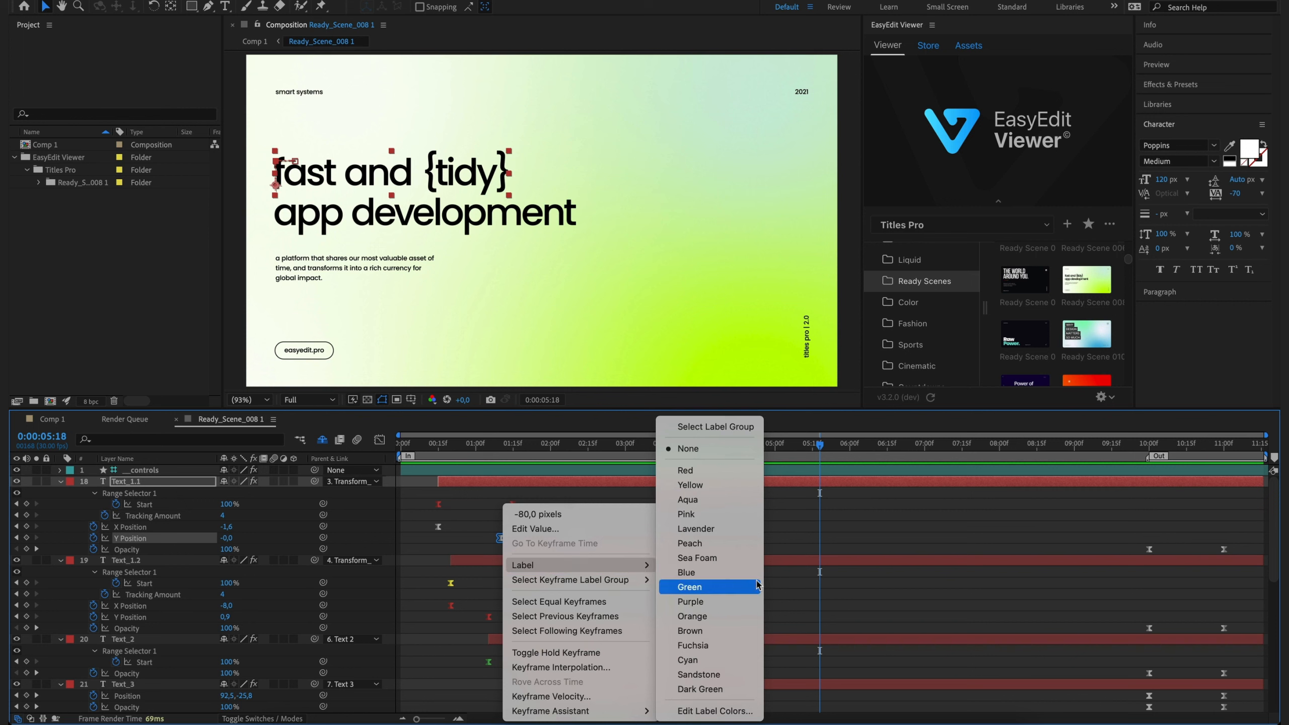
left_click(727, 572)
left_click(665, 538)
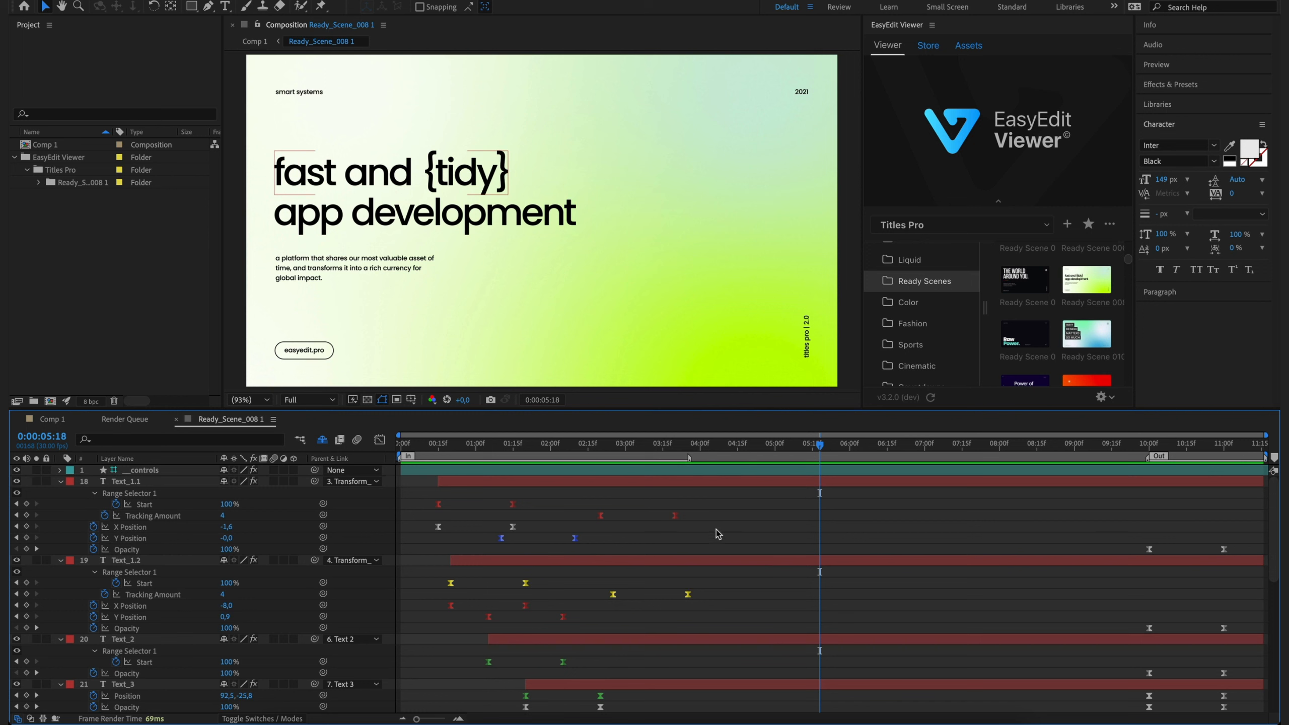
Select the red keyframe label group on the selected Text_1.1 layer only, starting from its last Tracking Amount keyframe
left_click_drag(718, 533, 658, 507)
right_click(674, 514)
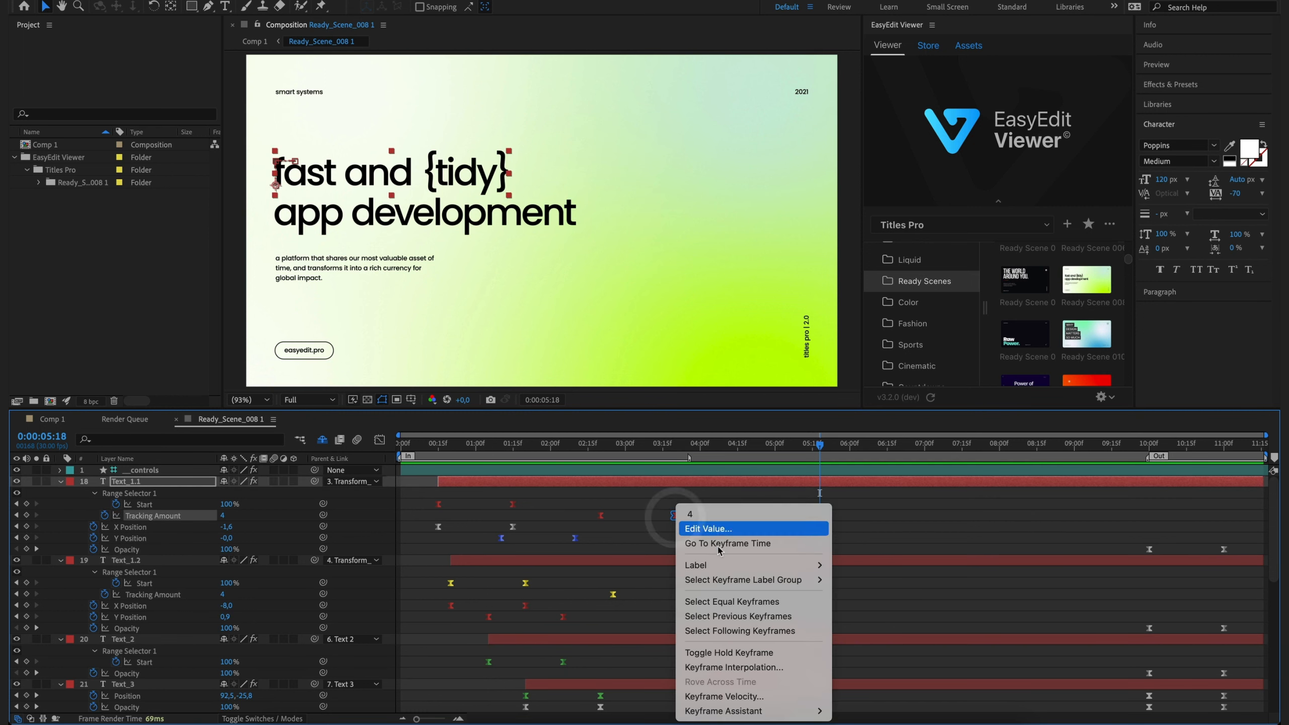
mouse_move(734, 583)
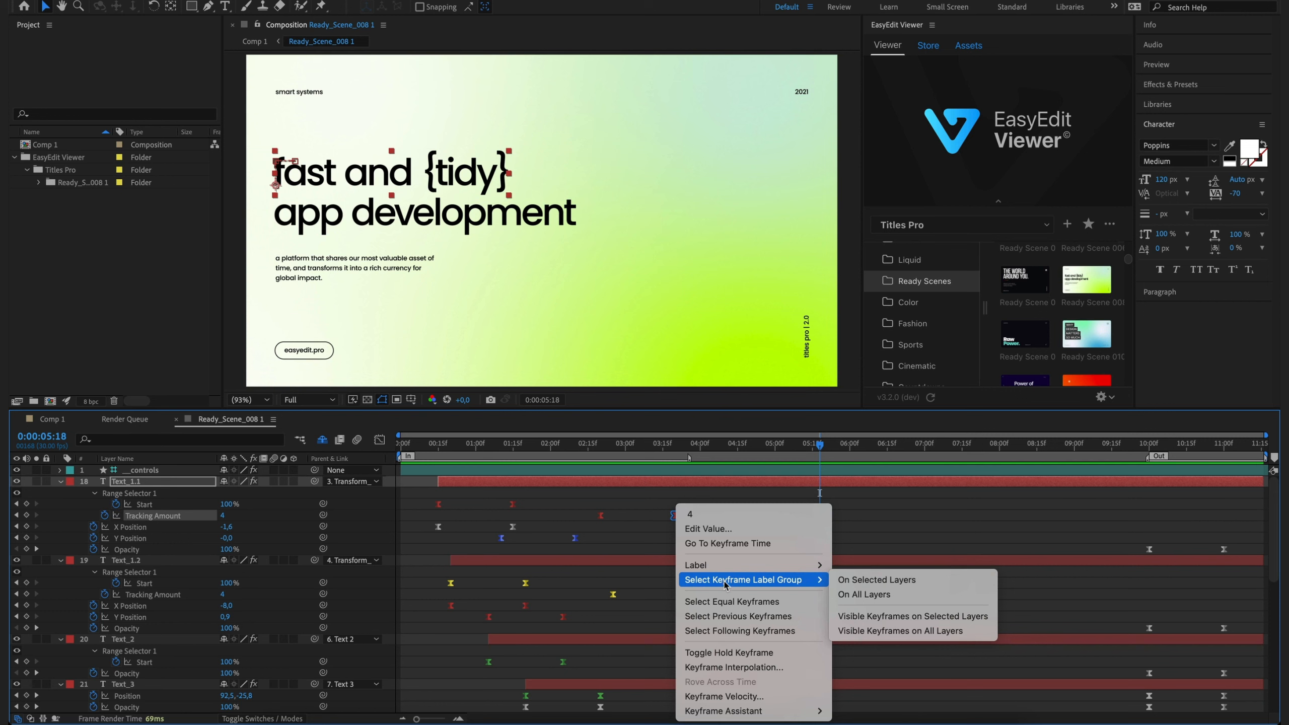
left_click(859, 581)
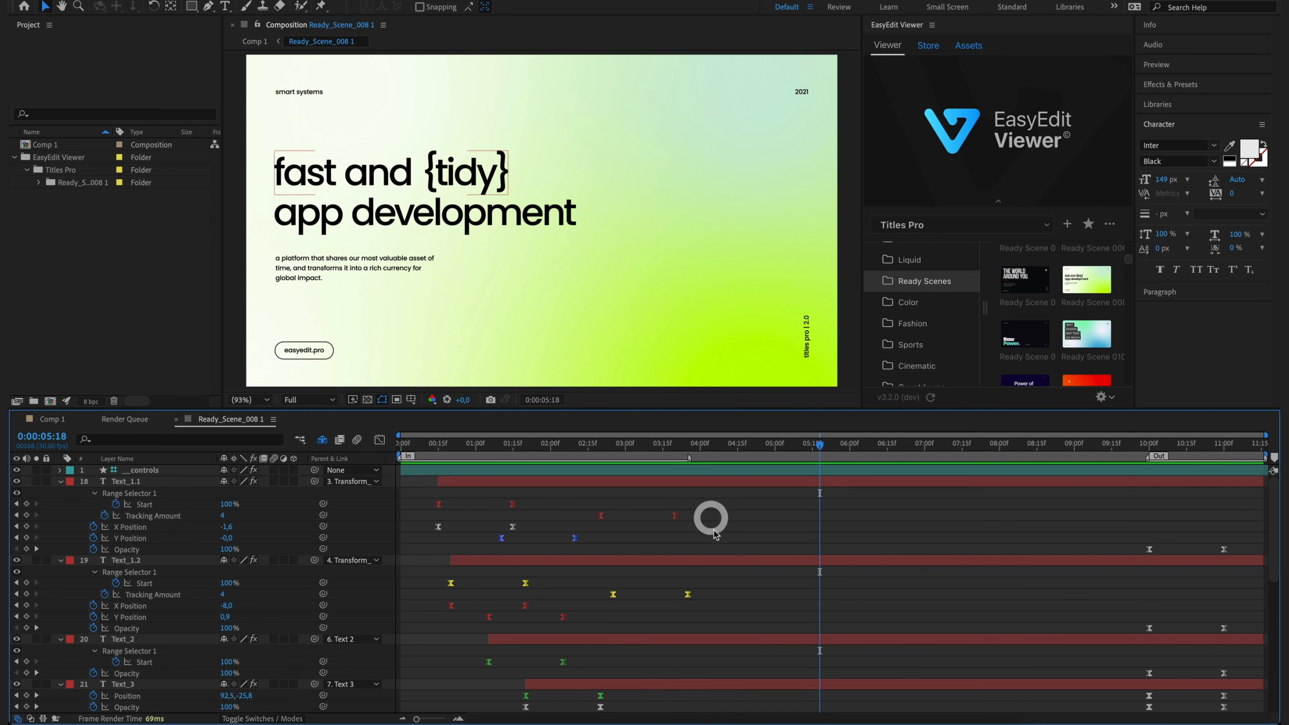
Select the red keyframe label group on all layers from Text_1.1's last Tracking Amount keyframe, and clear the selection
left_click(675, 516)
right_click(675, 516)
mouse_move(742, 582)
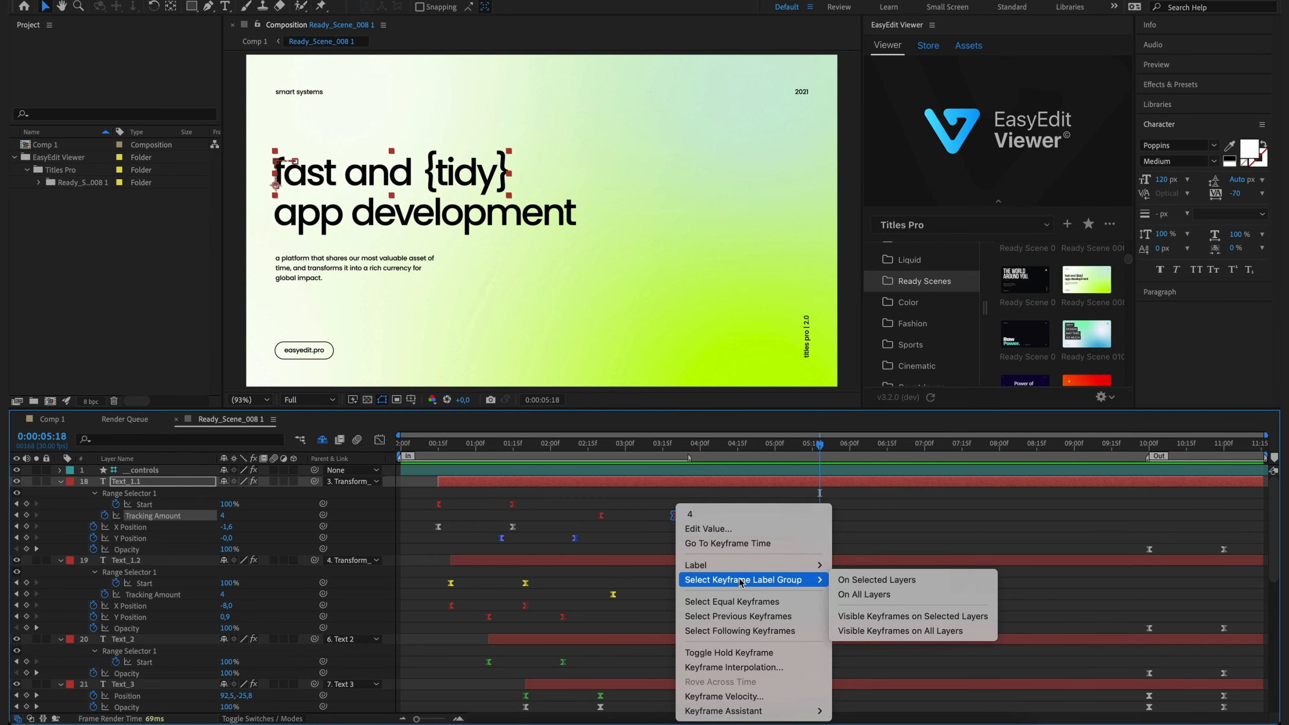
left_click(866, 596)
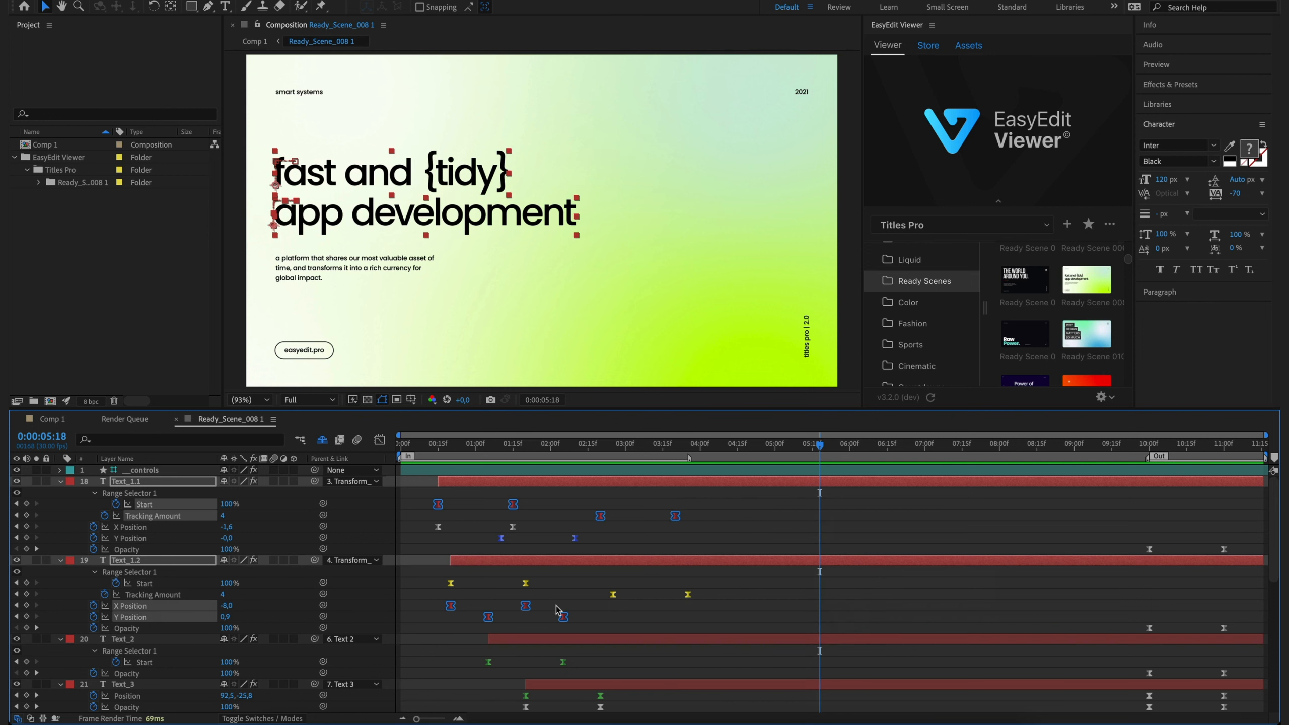
left_click(737, 511)
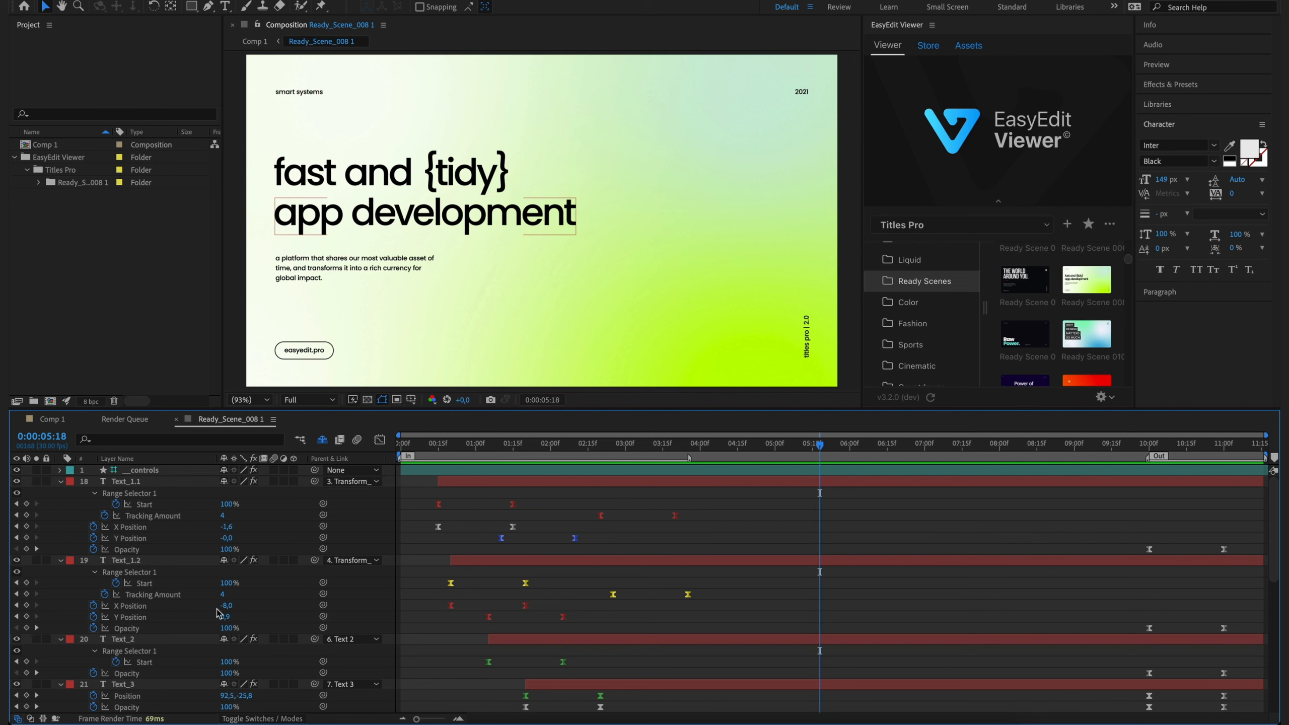
Collapse the Text_1.2 layer and select only the visible red-labelled keyframes on all layers, then clear the selection
left_click(61, 561)
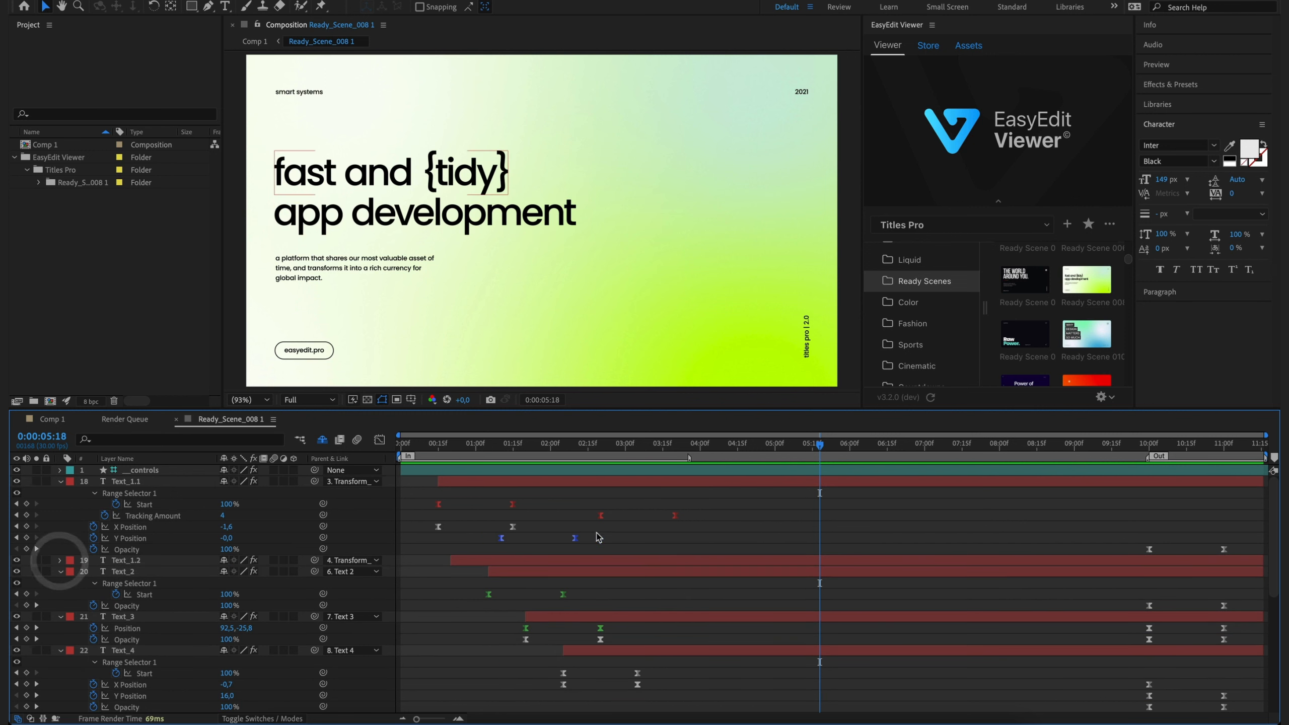
right_click(674, 516)
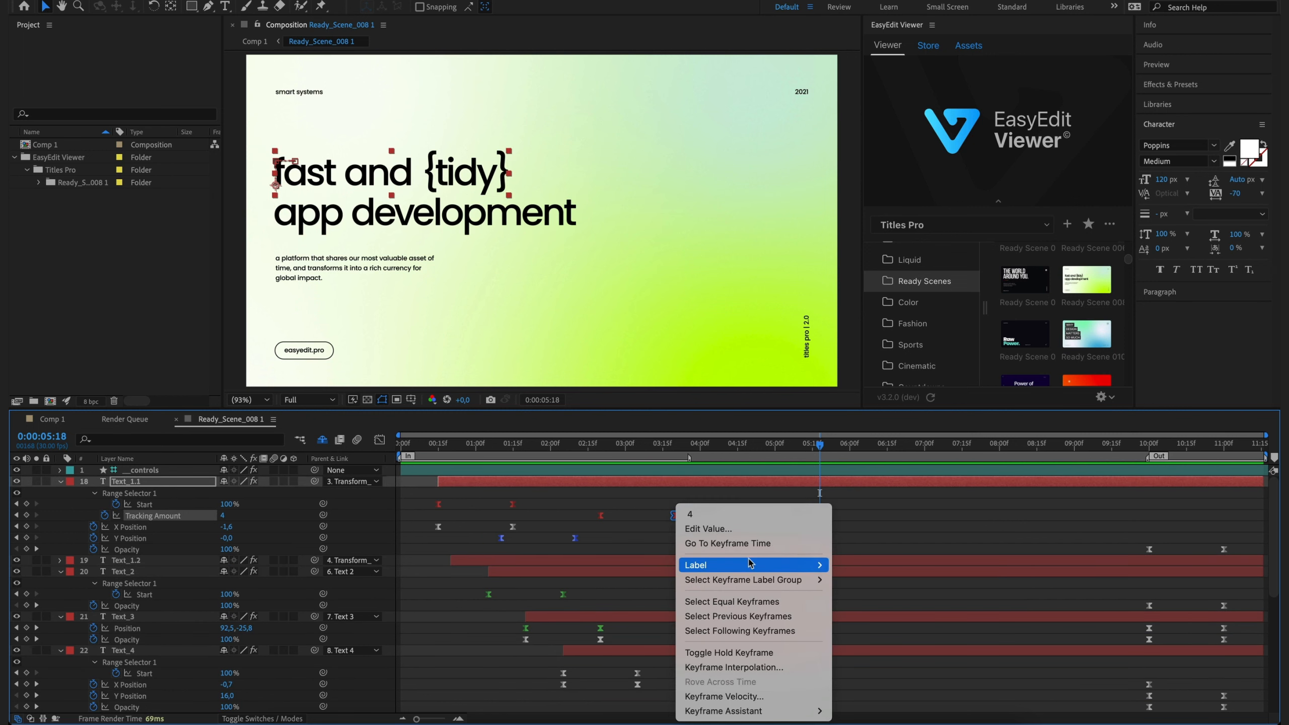
mouse_move(747, 579)
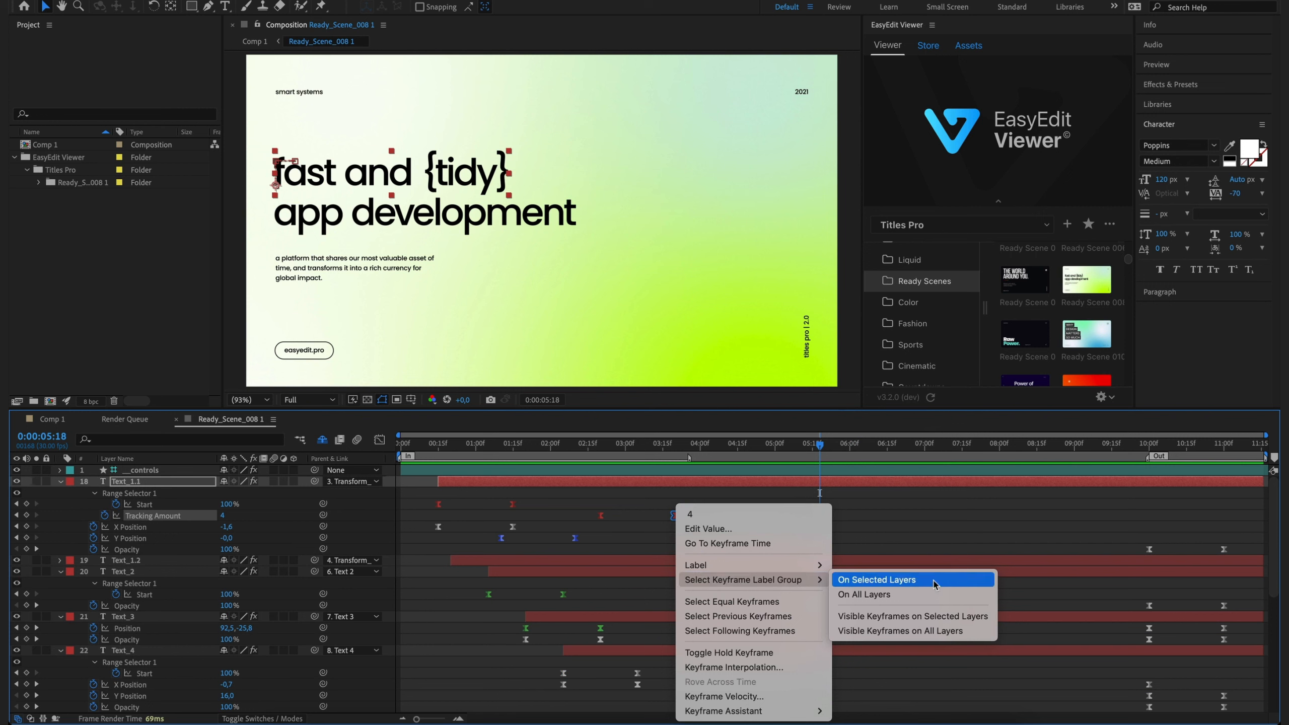
left_click(895, 631)
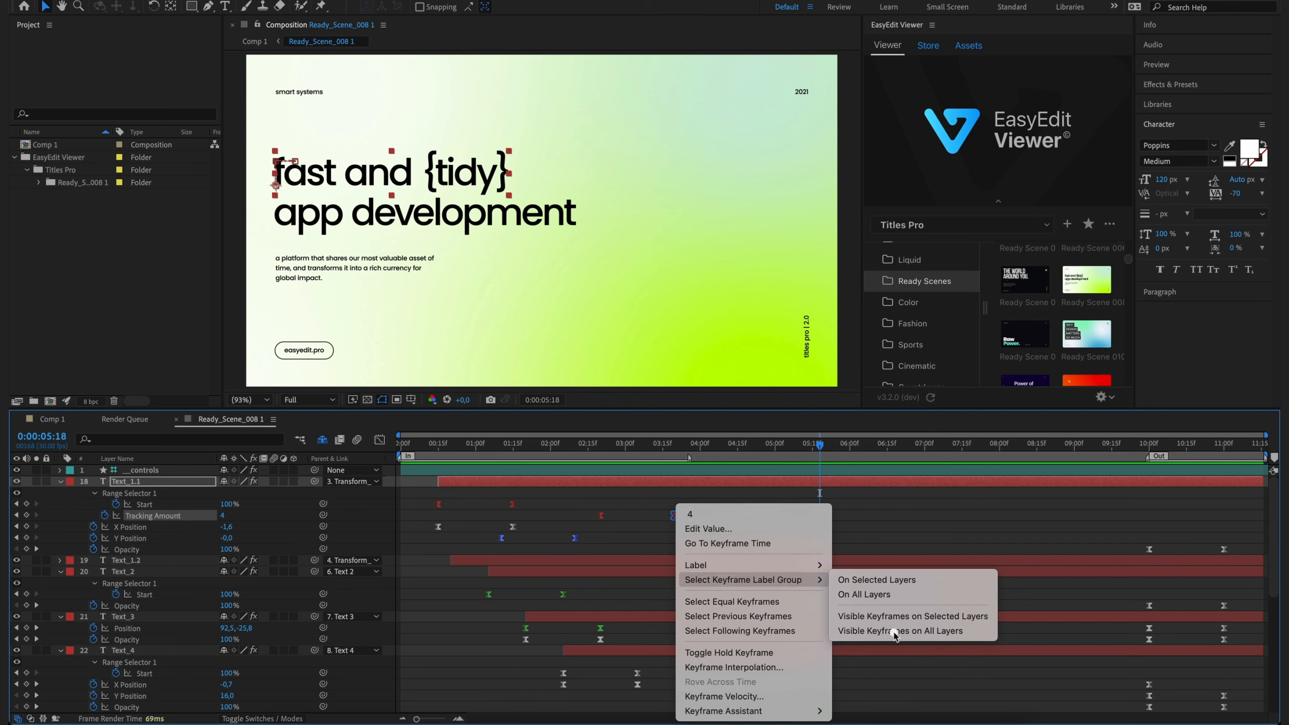
left_click(739, 515)
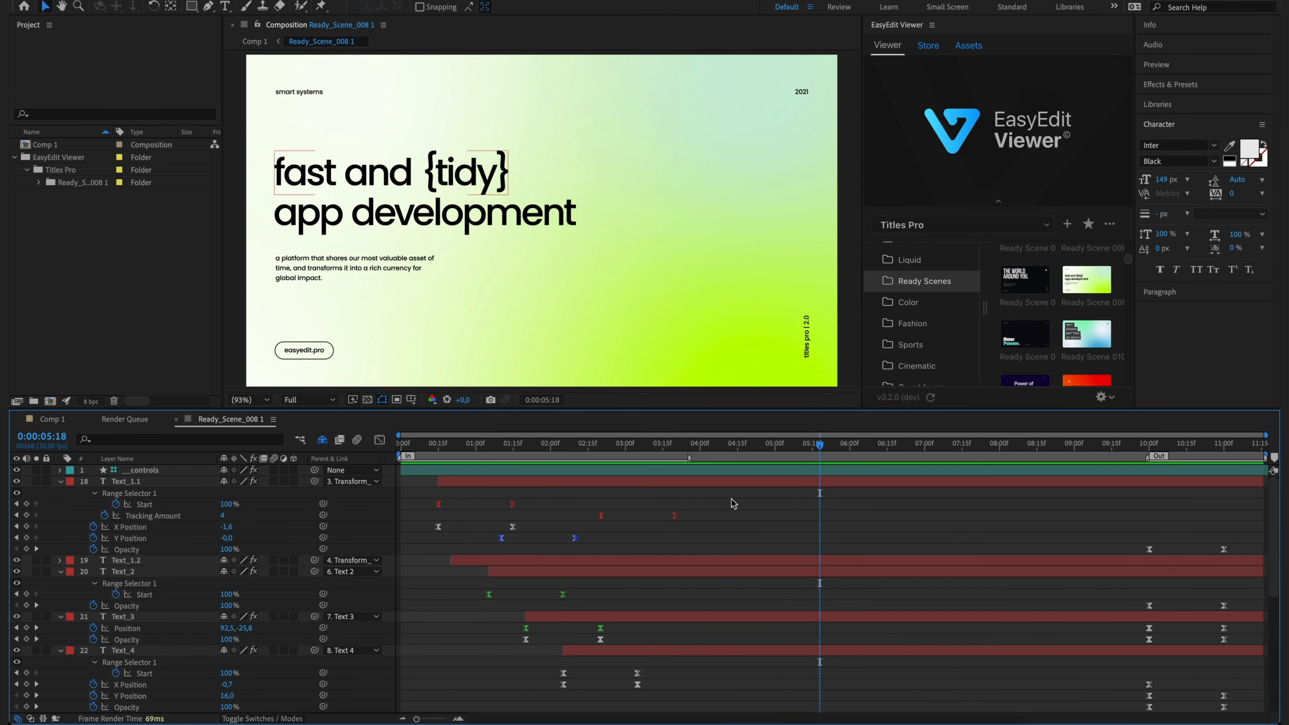